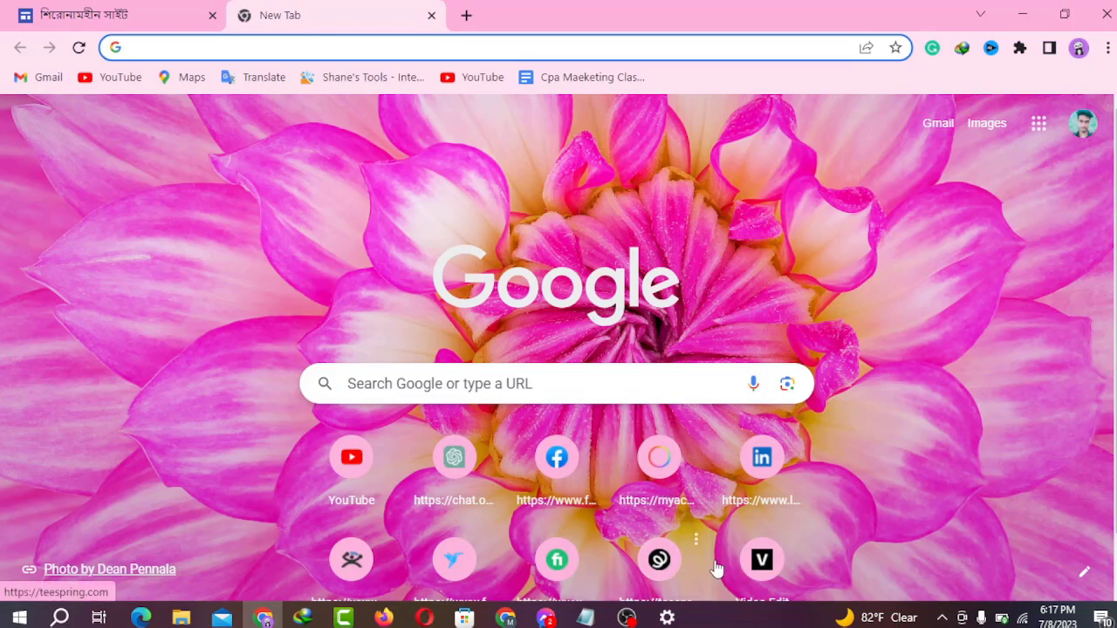
# Open the Teespring site and start creating to reach its account sign-up page
pyautogui.click(659, 559)
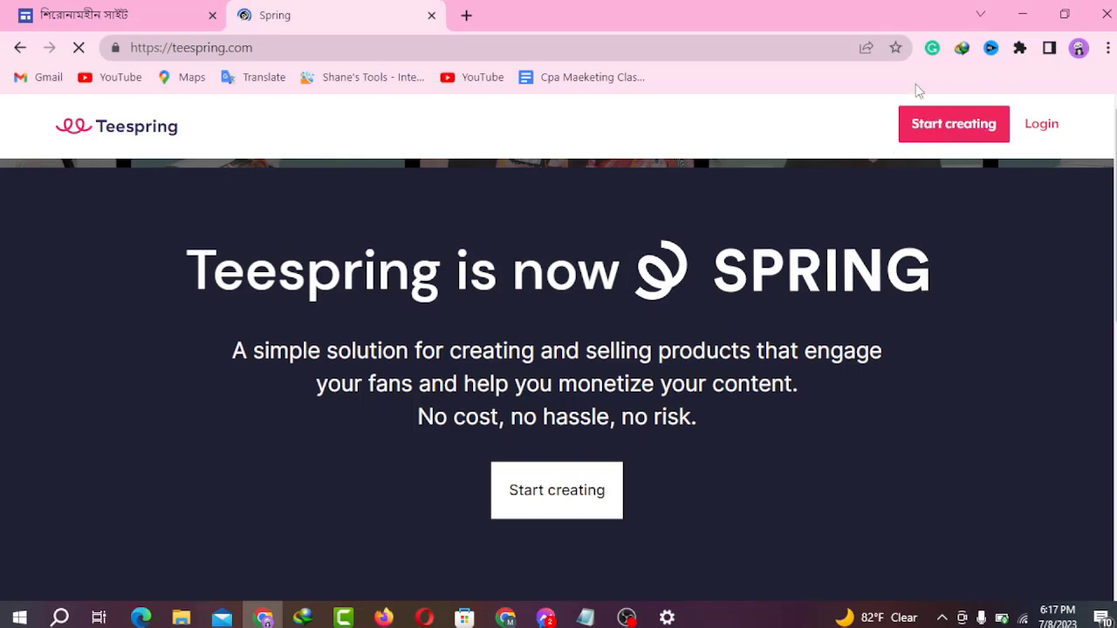
pyautogui.click(934, 133)
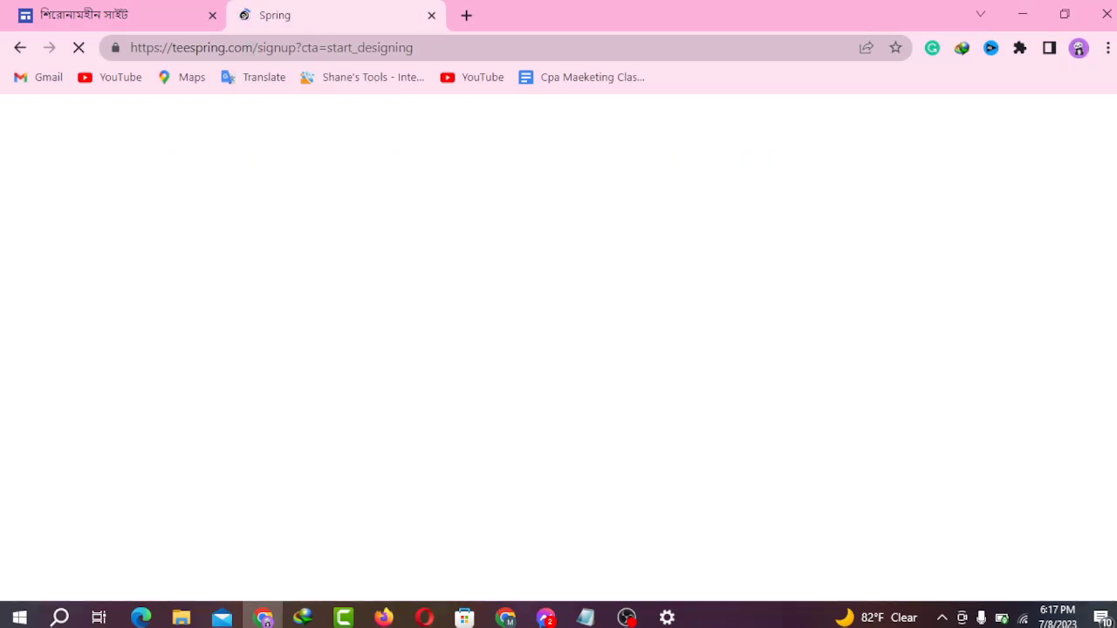
pyautogui.moveTo(253, 48); pyautogui.dragTo(150, 59)
pyautogui.click(255, 228)
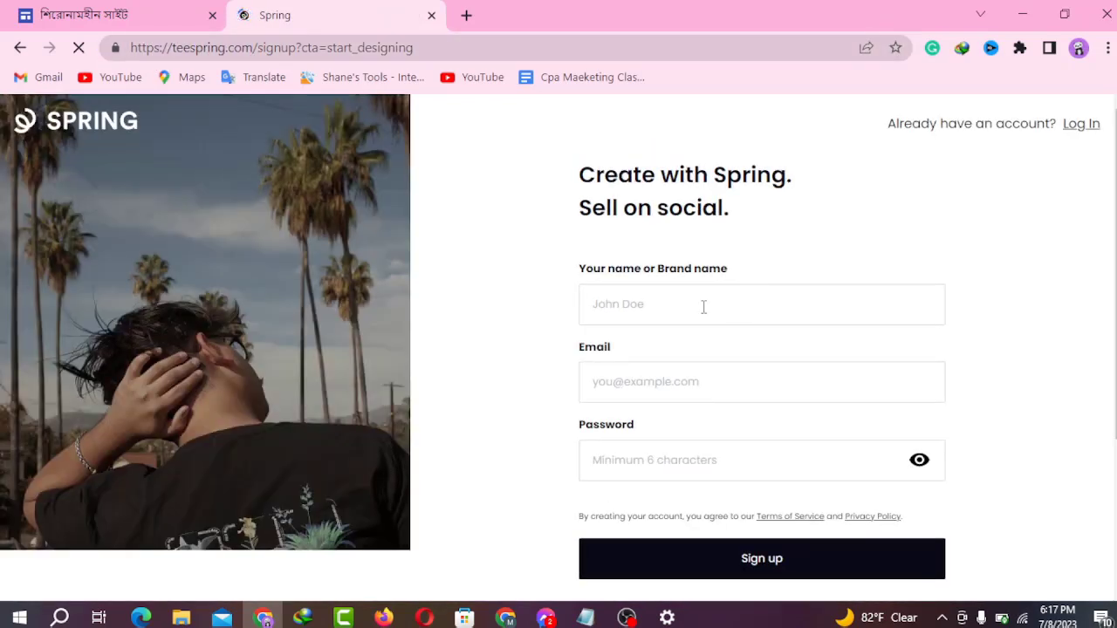
# Fill in the sign-up form's email and password fields with the saved credentials
pyautogui.click(637, 299)
pyautogui.click(721, 386)
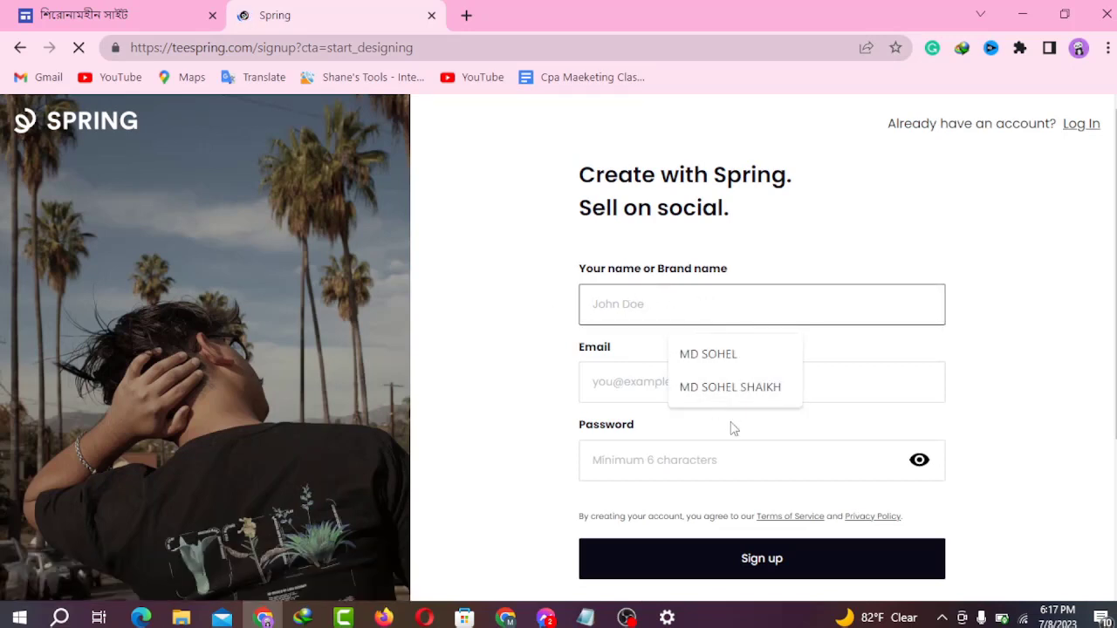
pyautogui.click(696, 367)
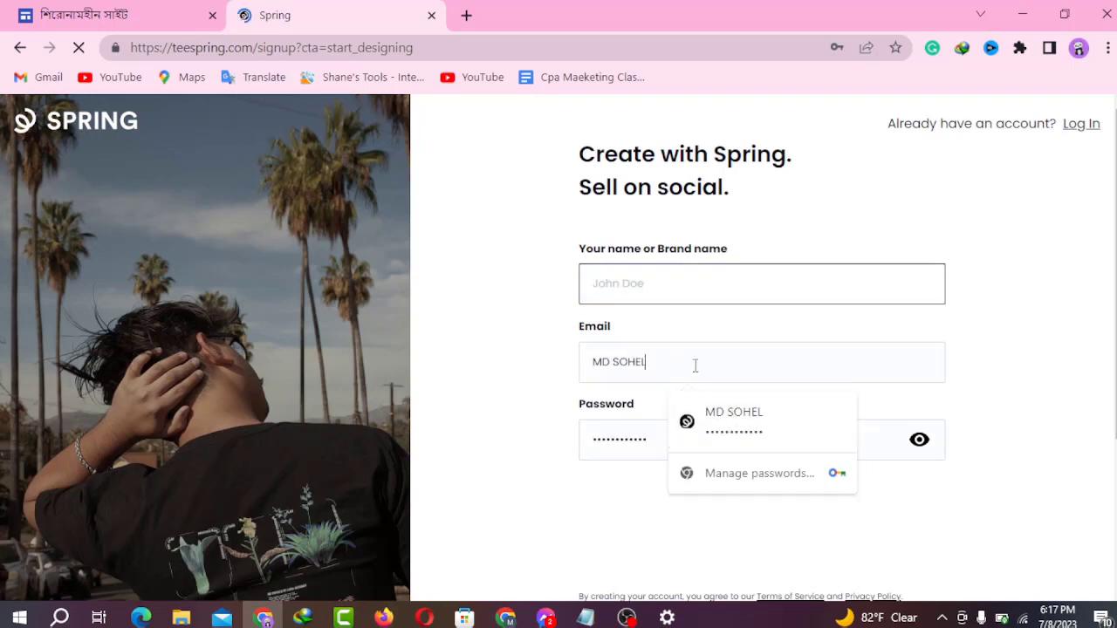
pyautogui.click(640, 452)
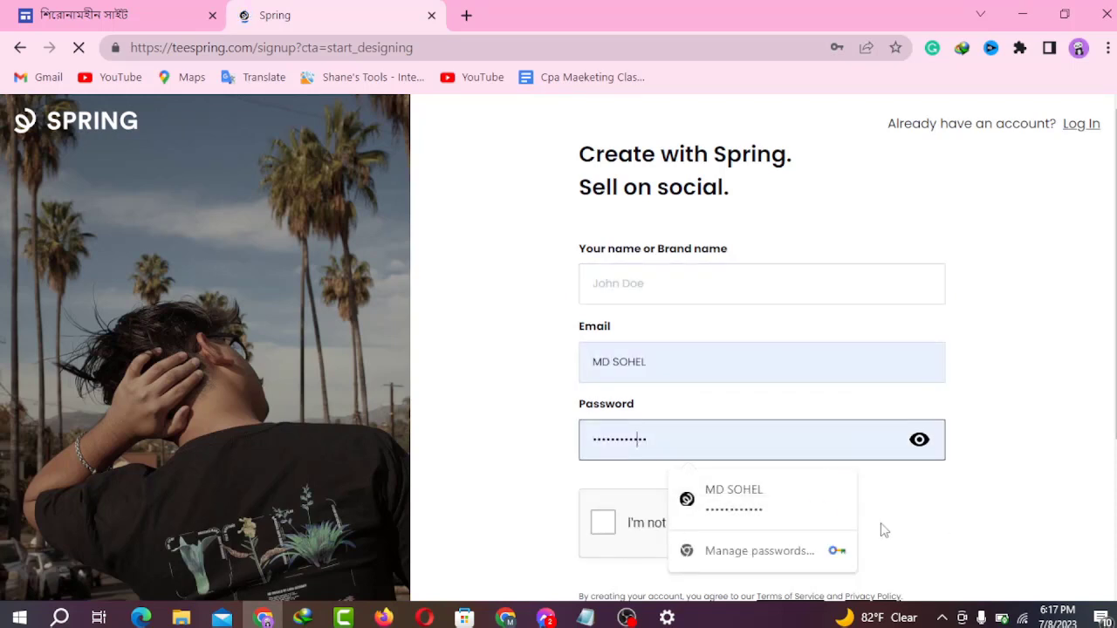
# Leave the sign-up form and log in with an existing account instead
pyautogui.scroll(-2, 742, 438)
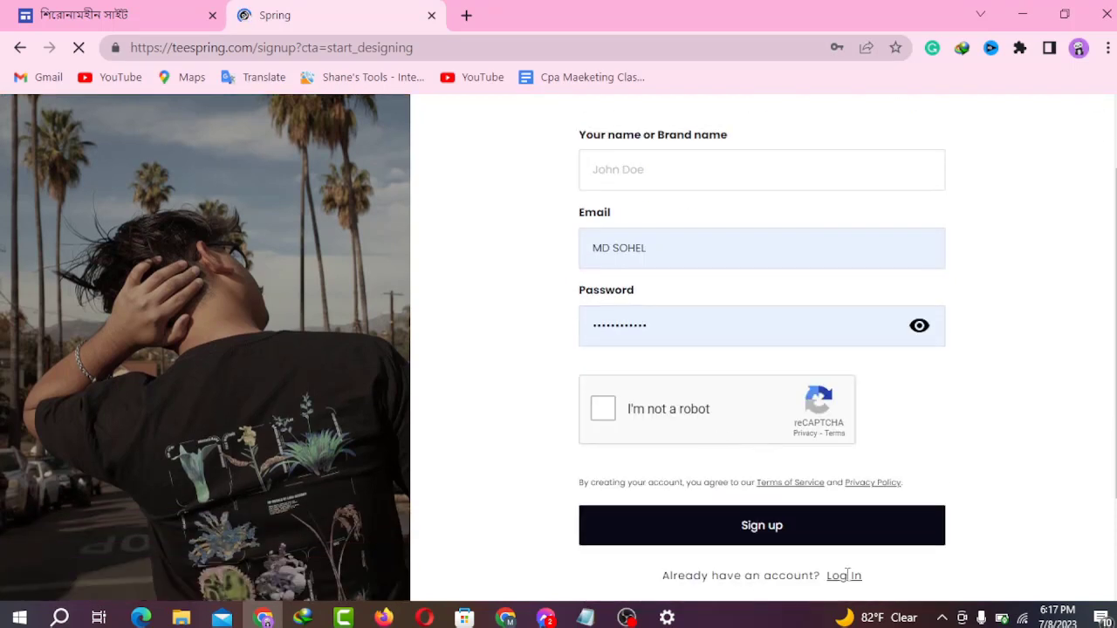
pyautogui.scroll(2, 471, 244)
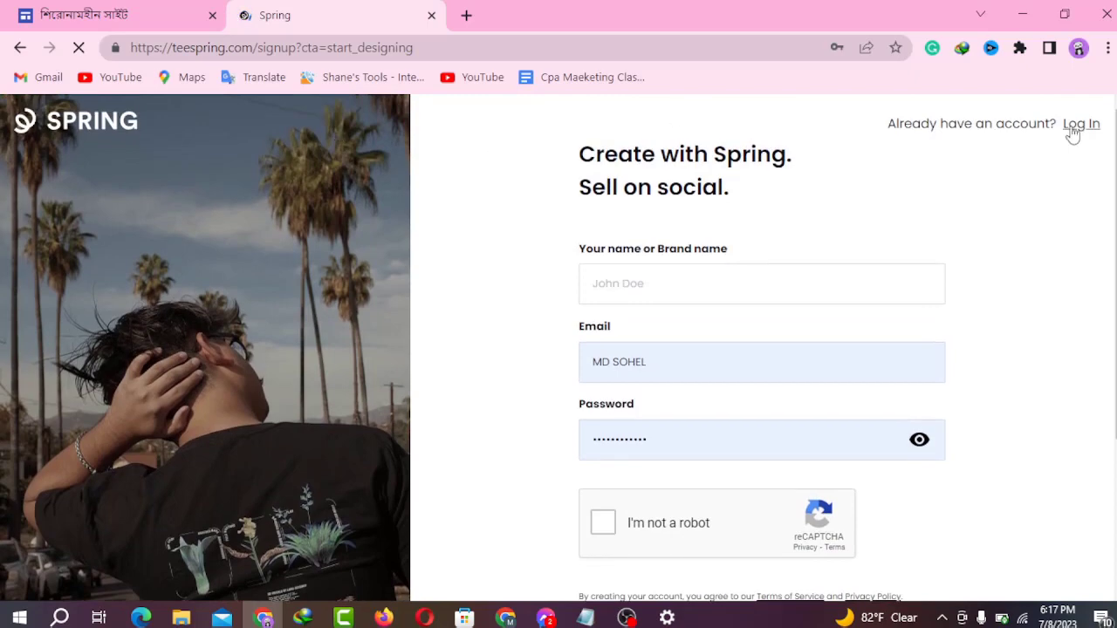
pyautogui.click(1076, 125)
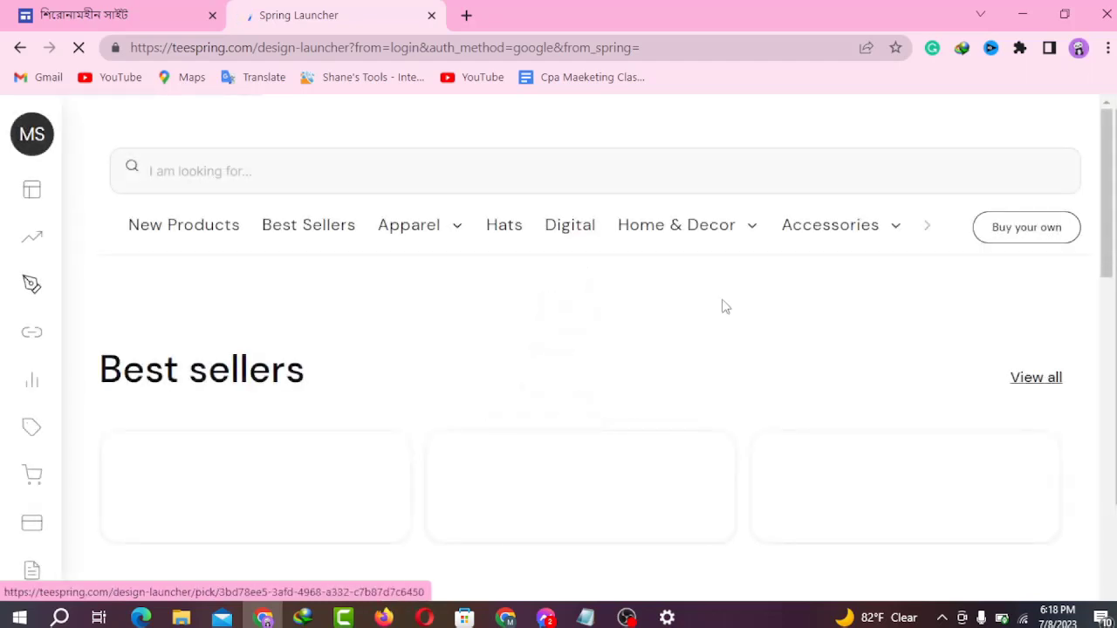
# Browse the best-selling products and choose the Dad Cap as the product to design
pyautogui.scroll(-3, 488, 323)
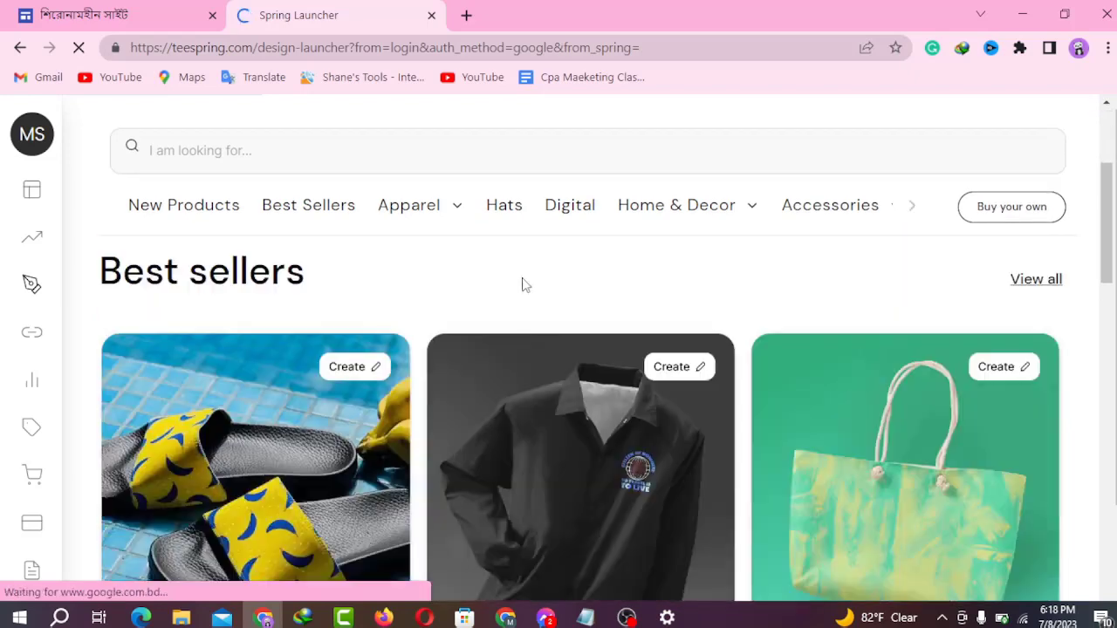
pyautogui.scroll(-1, 445, 384)
pyautogui.scroll(-1, 523, 398)
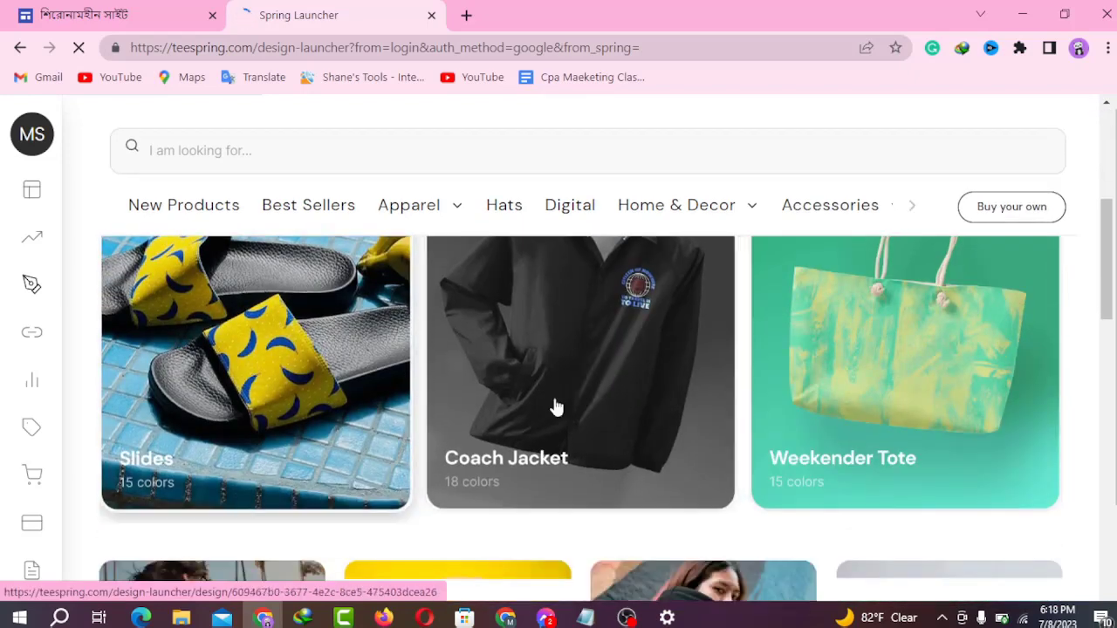
pyautogui.scroll(-3, 631, 379)
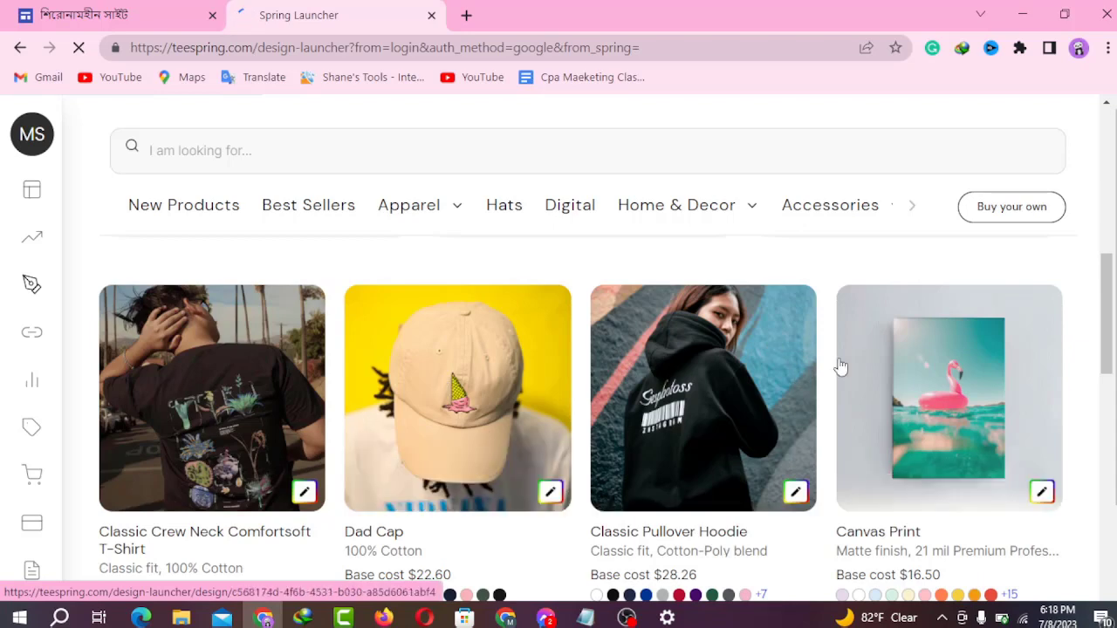
pyautogui.scroll(-2, 720, 390)
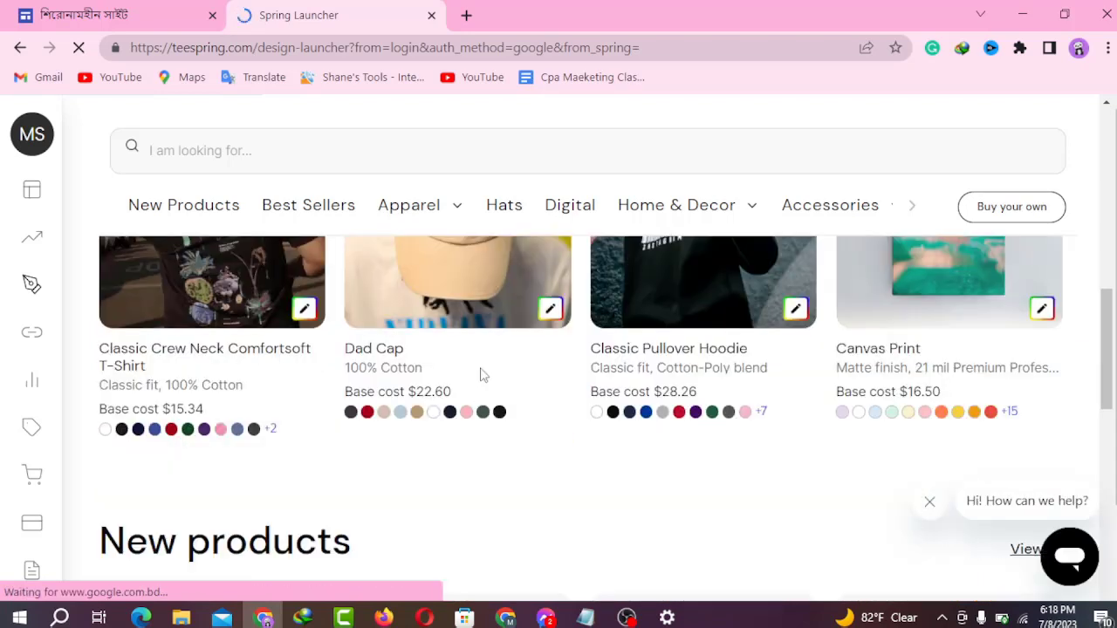
pyautogui.click(487, 289)
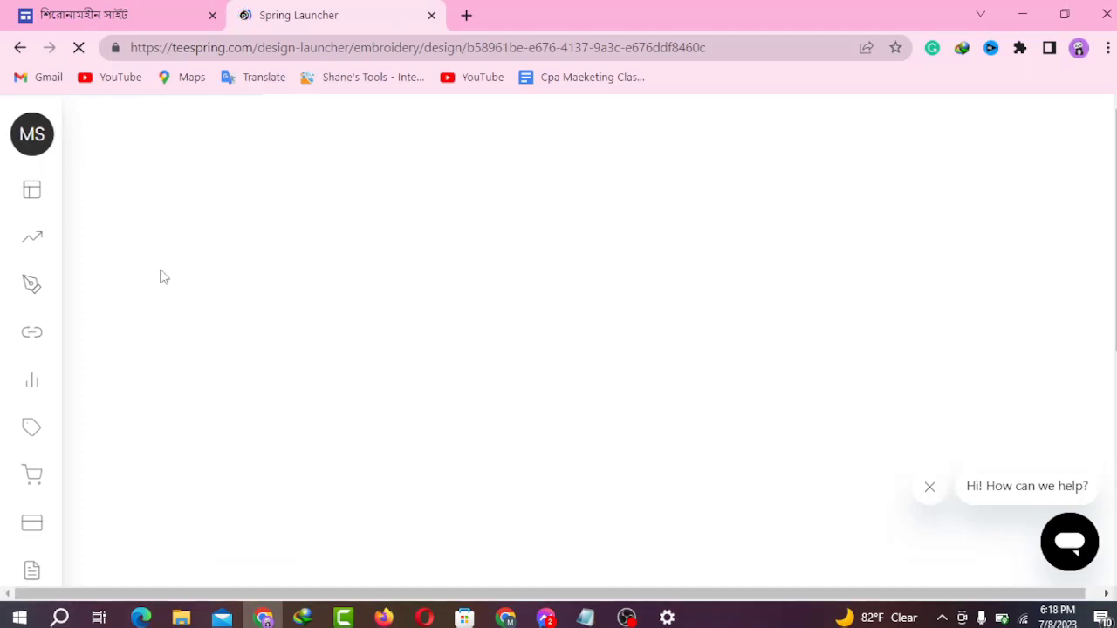
# Examine the entries of the account's navigation menu and dismiss the chat greeting
pyautogui.moveTo(53, 174)
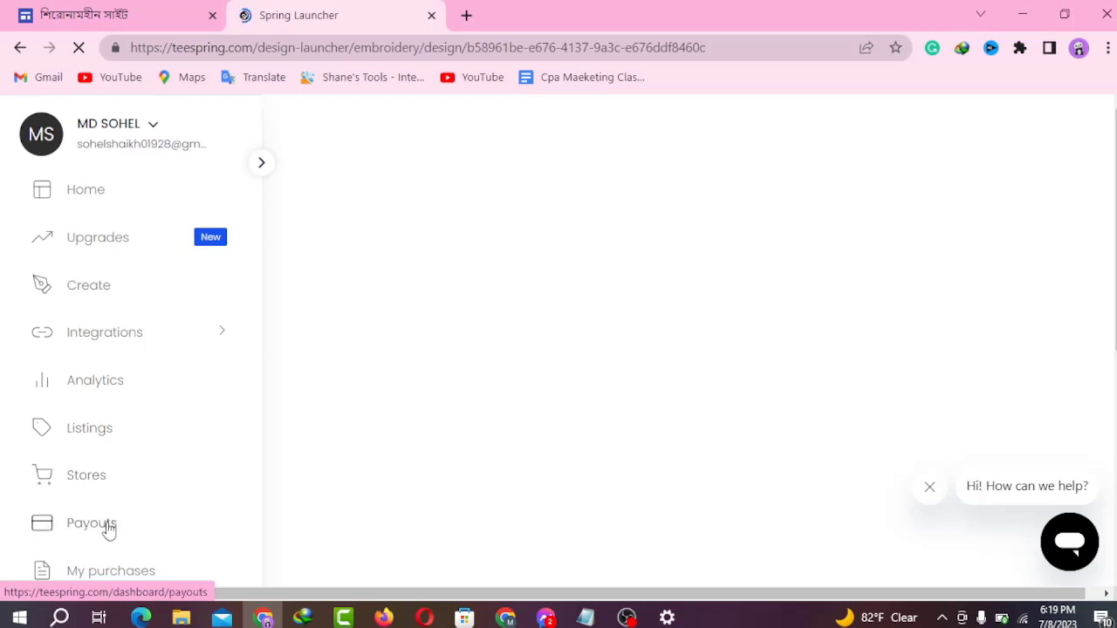
pyautogui.scroll(-1, 107, 529)
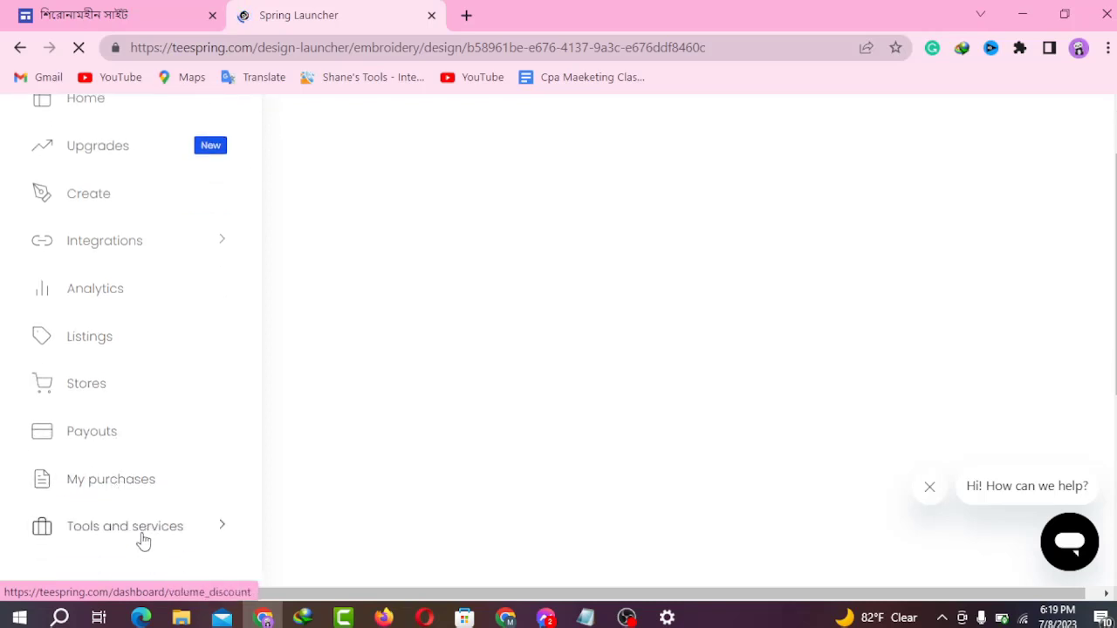
pyautogui.scroll(1, 153, 288)
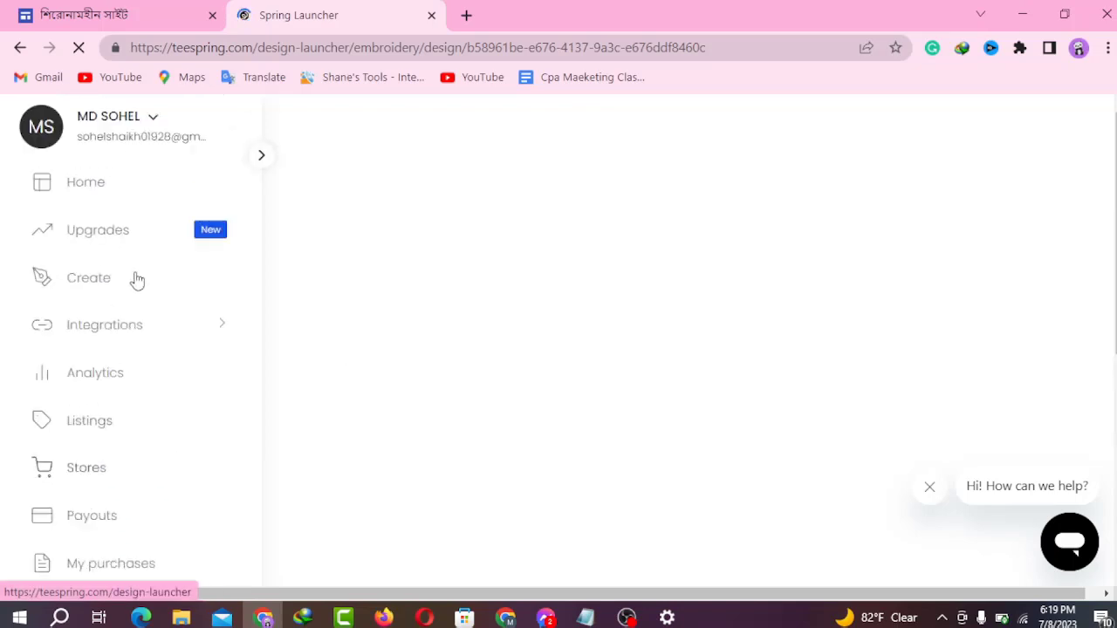
pyautogui.click(260, 168)
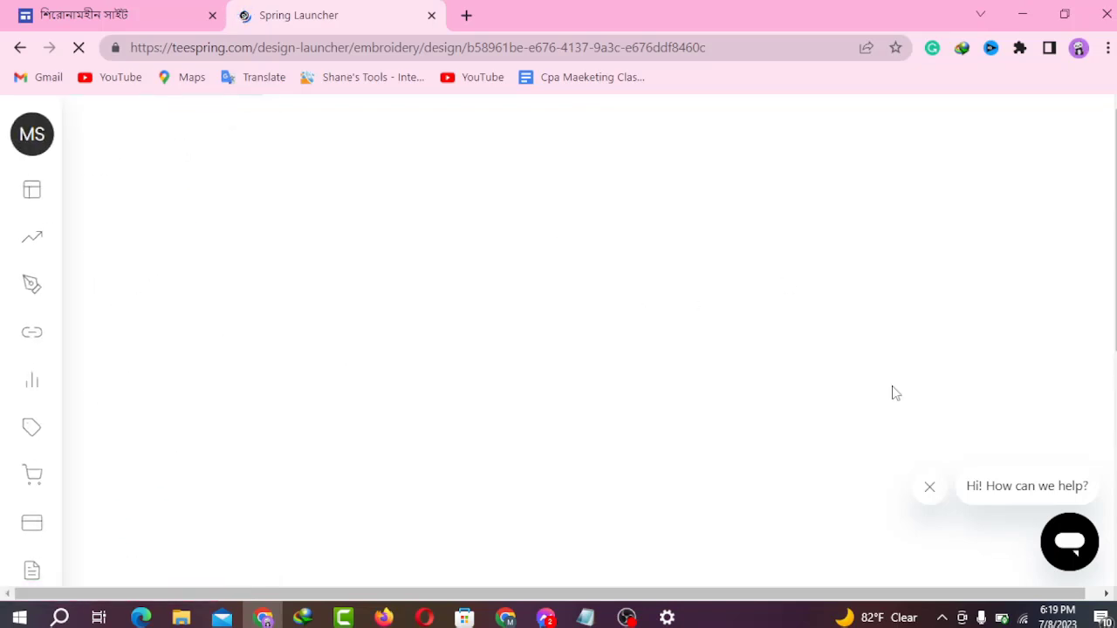
pyautogui.click(931, 487)
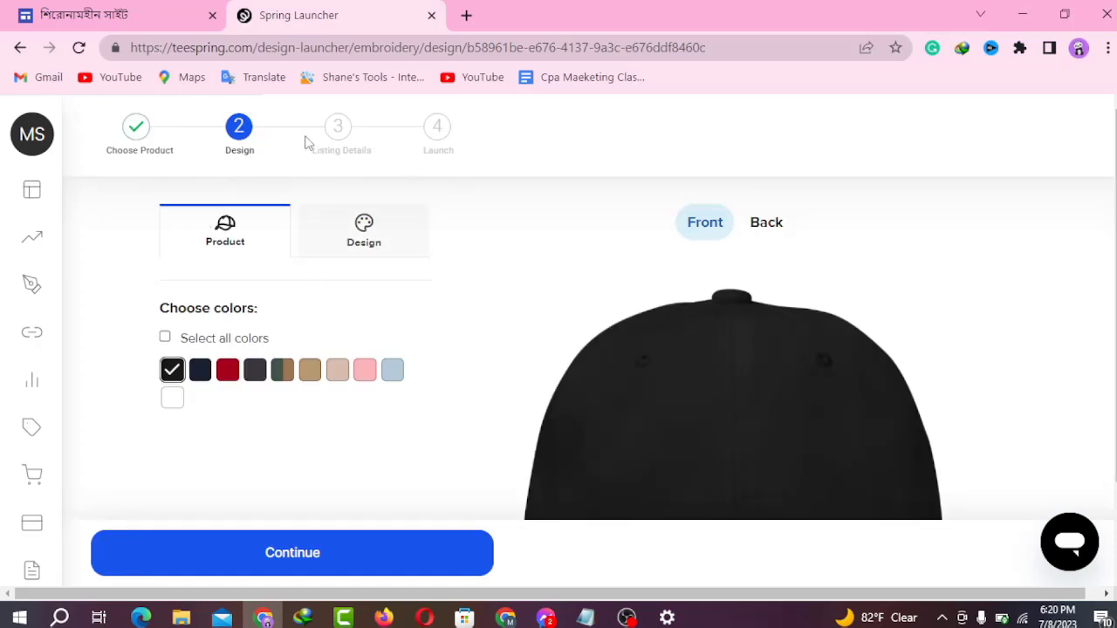
# Add Cranberry and the green camouflage pattern to the cap's selected colors
pyautogui.scroll(-3, 349, 262)
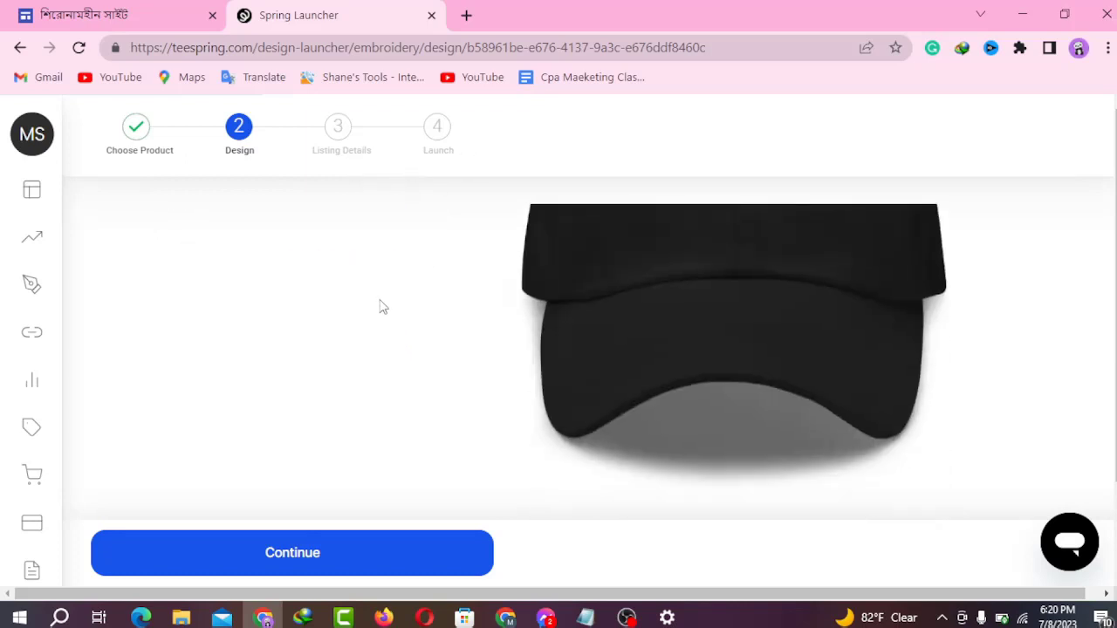
pyautogui.scroll(2, 384, 297)
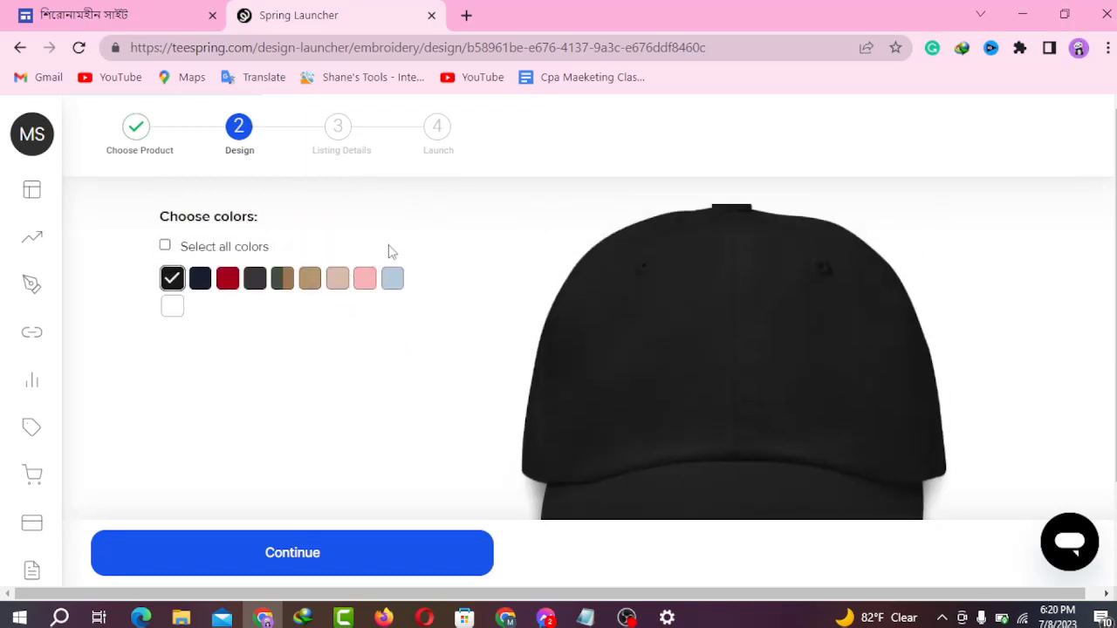
pyautogui.click(224, 284)
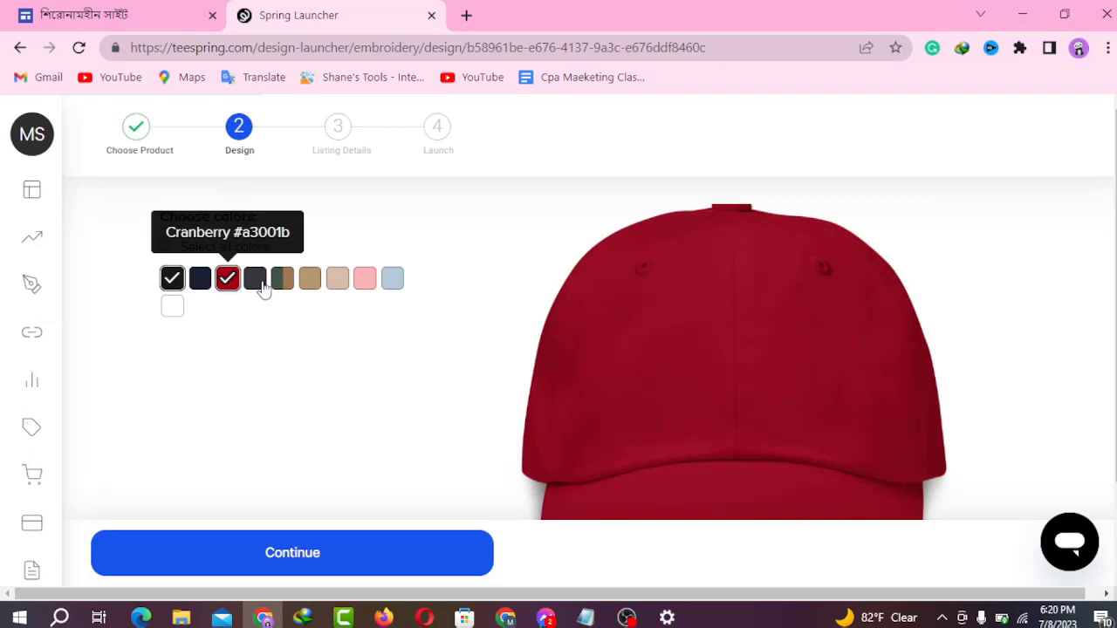
pyautogui.click(284, 283)
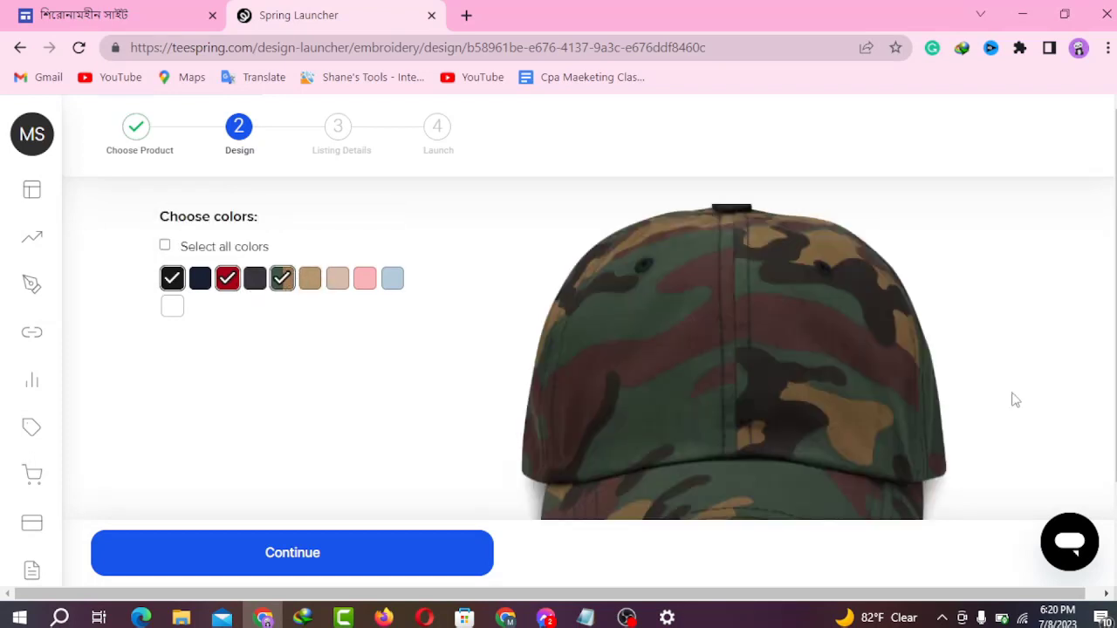
# Try to continue from the cap's color selection to the listing details
pyautogui.scroll(-1, 728, 332)
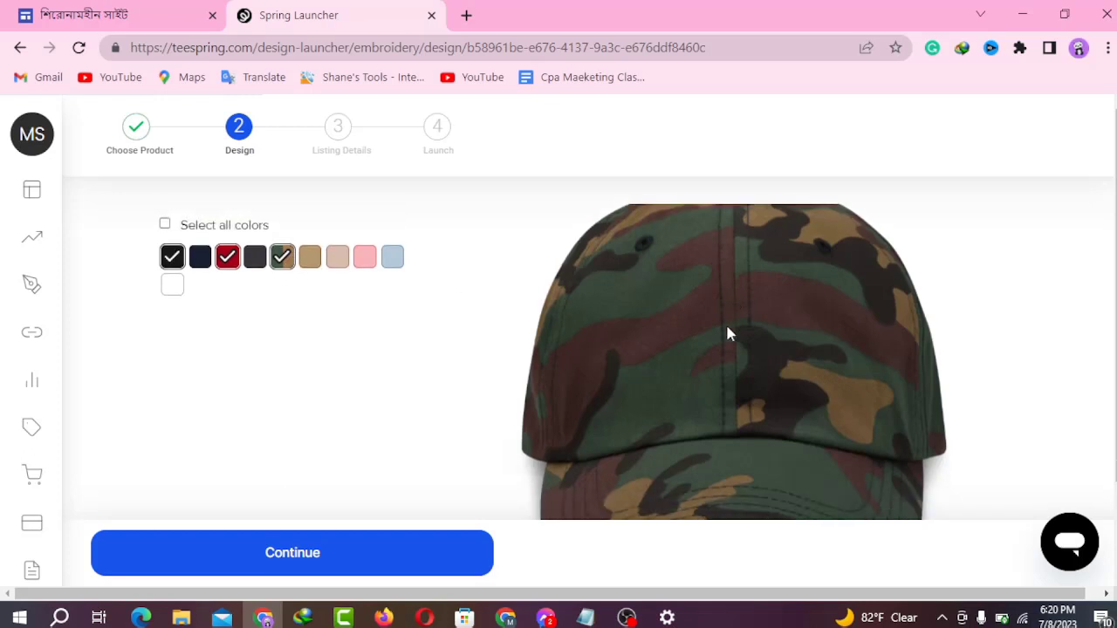
pyautogui.scroll(1, 401, 332)
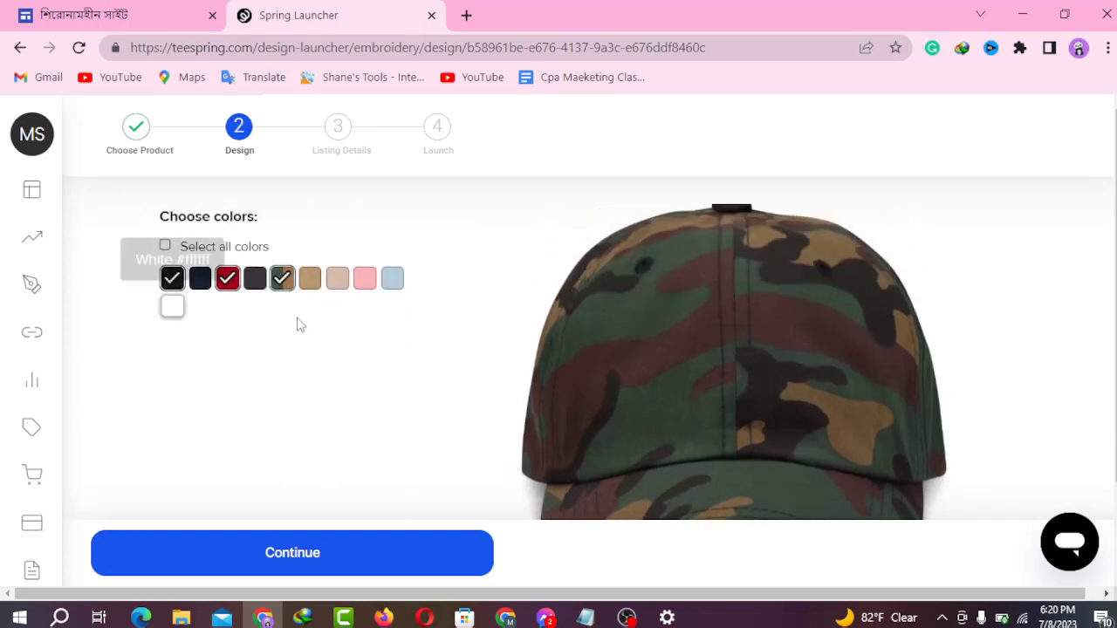
pyautogui.scroll(-1, 365, 473)
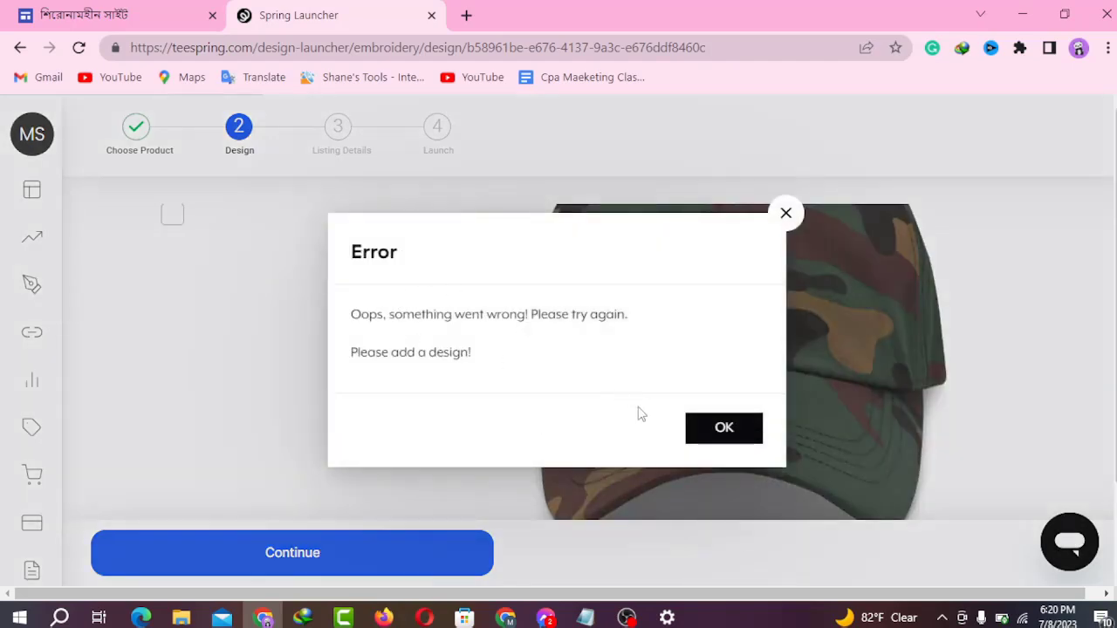
pyautogui.click(761, 438)
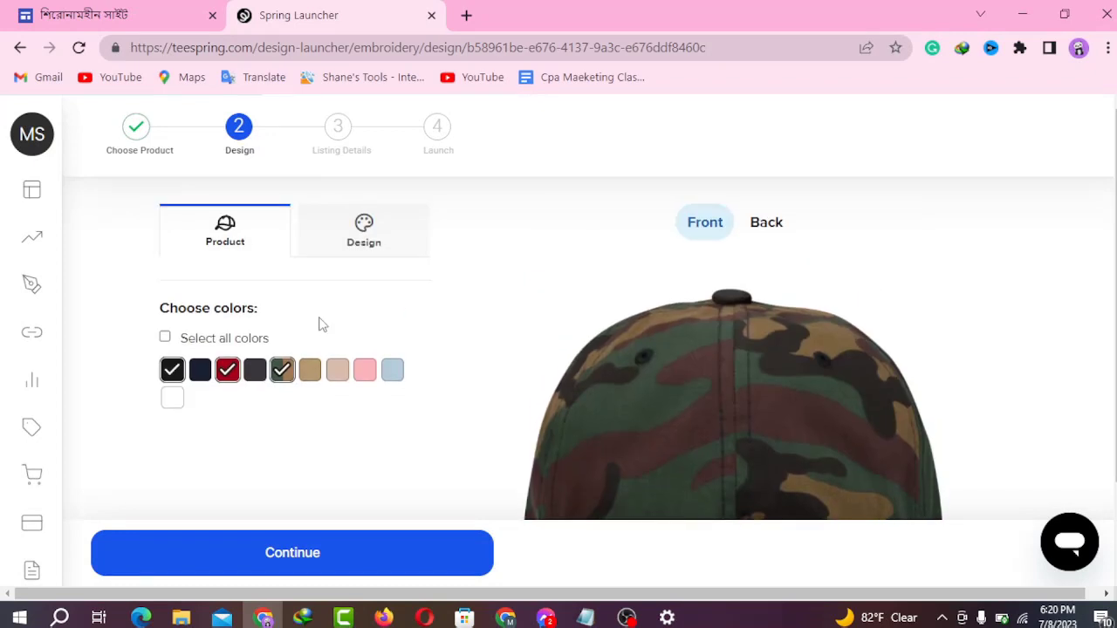
# Switch to the cap's design options and show the cranberry cap in the preview
pyautogui.click(370, 246)
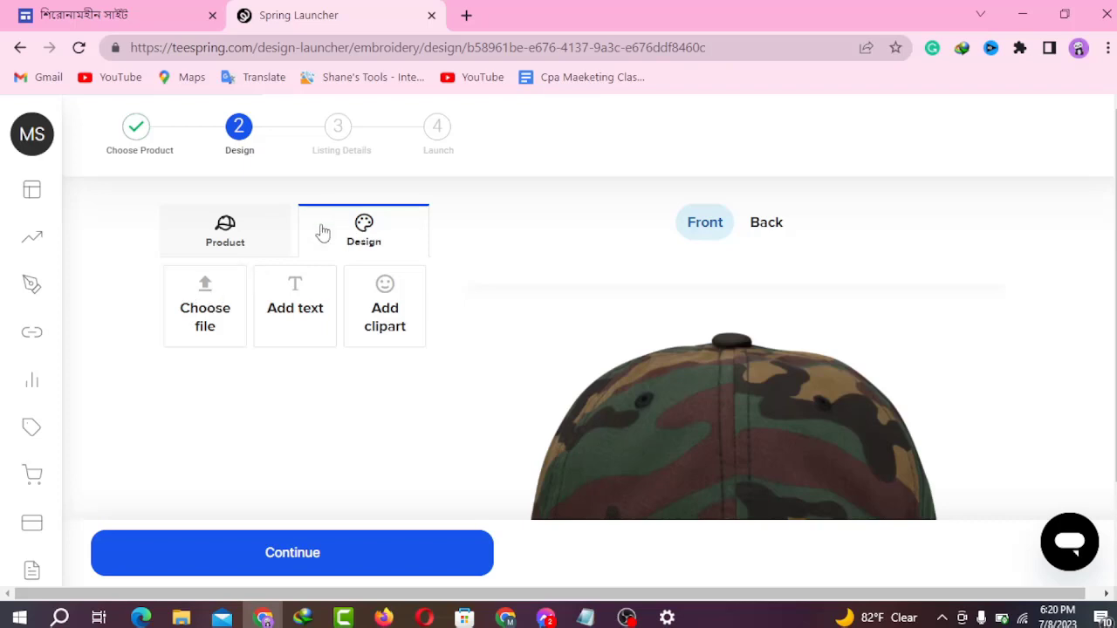
pyautogui.scroll(-4, 576, 357)
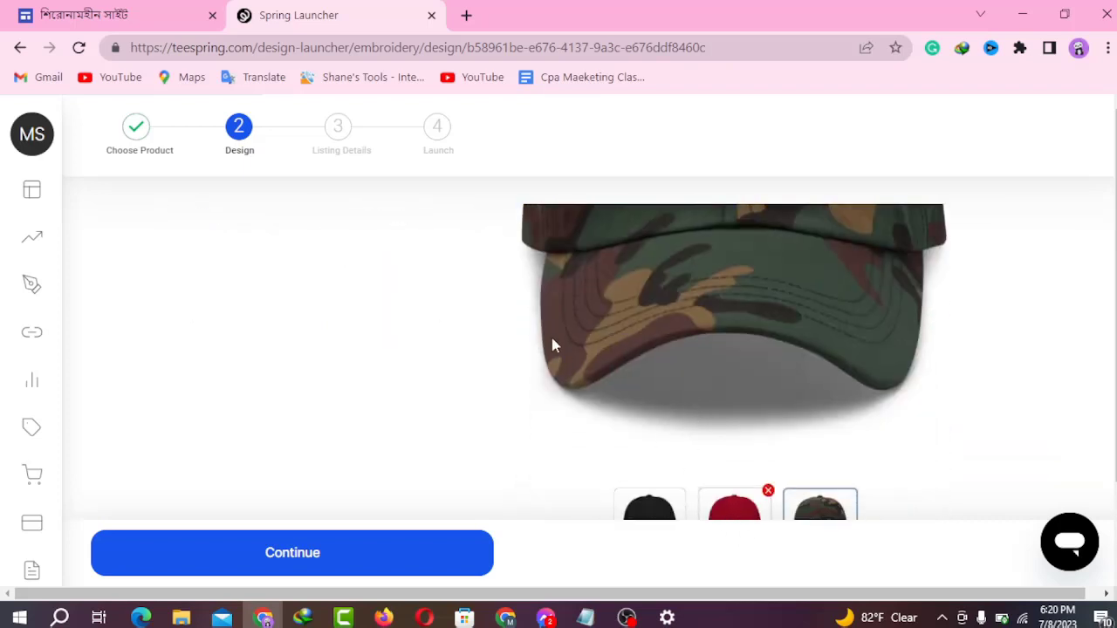
pyautogui.scroll(4, 552, 345)
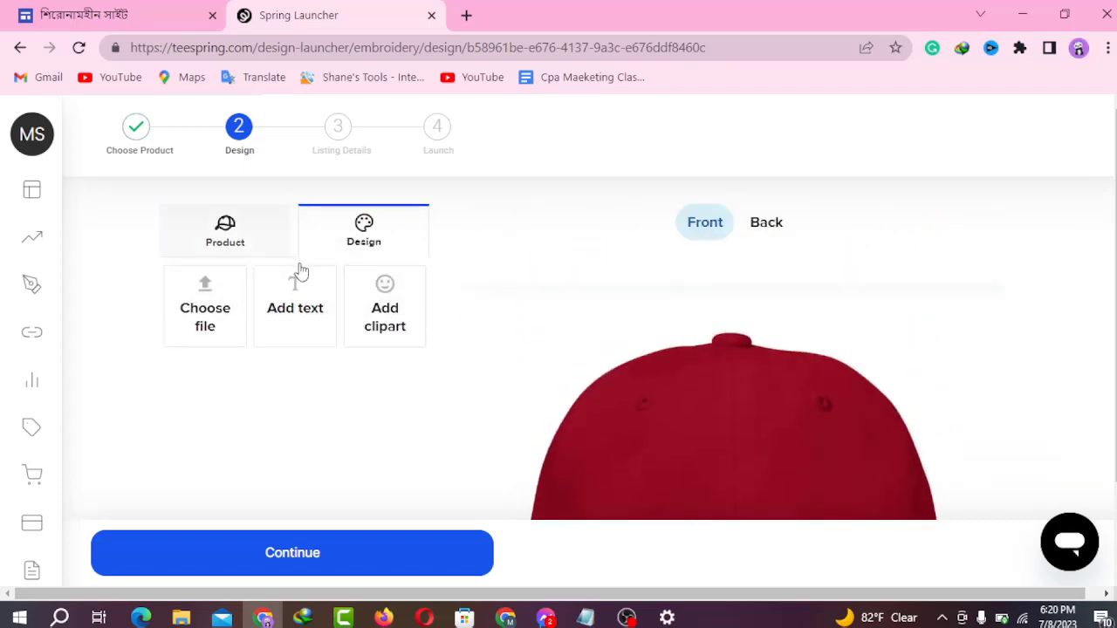
# Upload the USA graphic 133z_graphic_229_independenceday_18-removebg-preview-new from the Downloads folder as the cap's front design
pyautogui.click(224, 314)
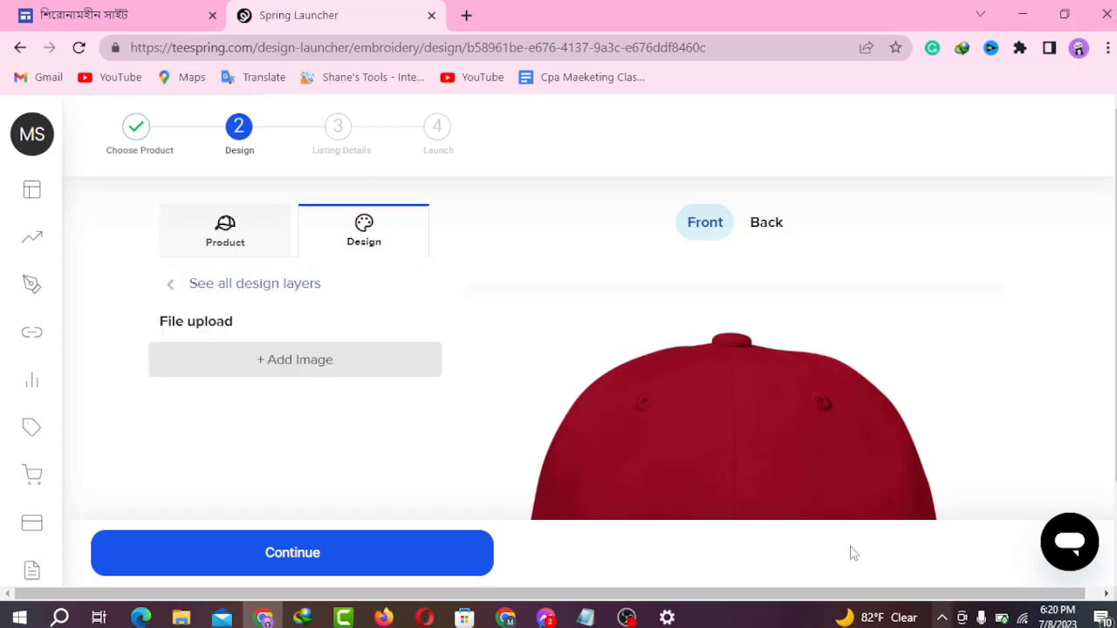
pyautogui.click(258, 375)
pyautogui.scroll(-3, 637, 404)
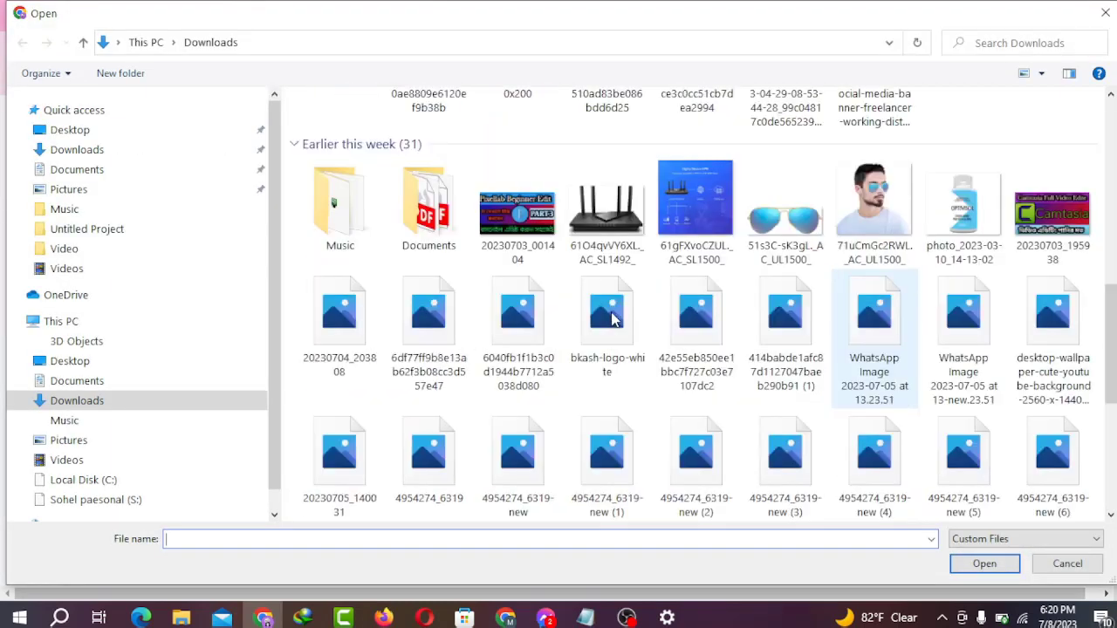
pyautogui.scroll(-5, 613, 321)
pyautogui.scroll(3, 539, 353)
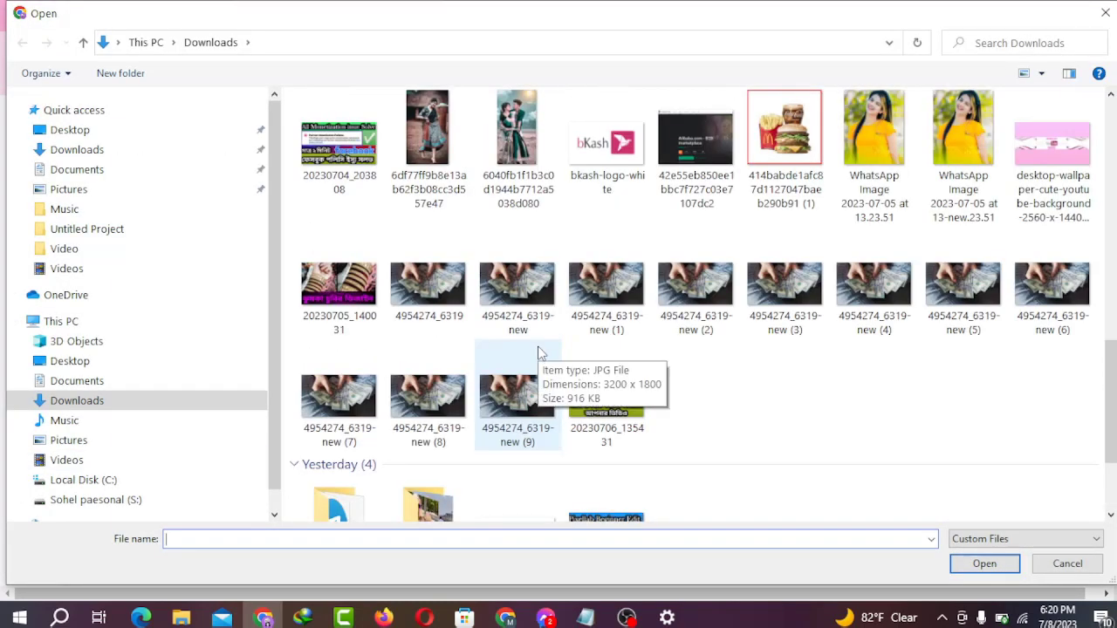
pyautogui.scroll(3, 637, 401)
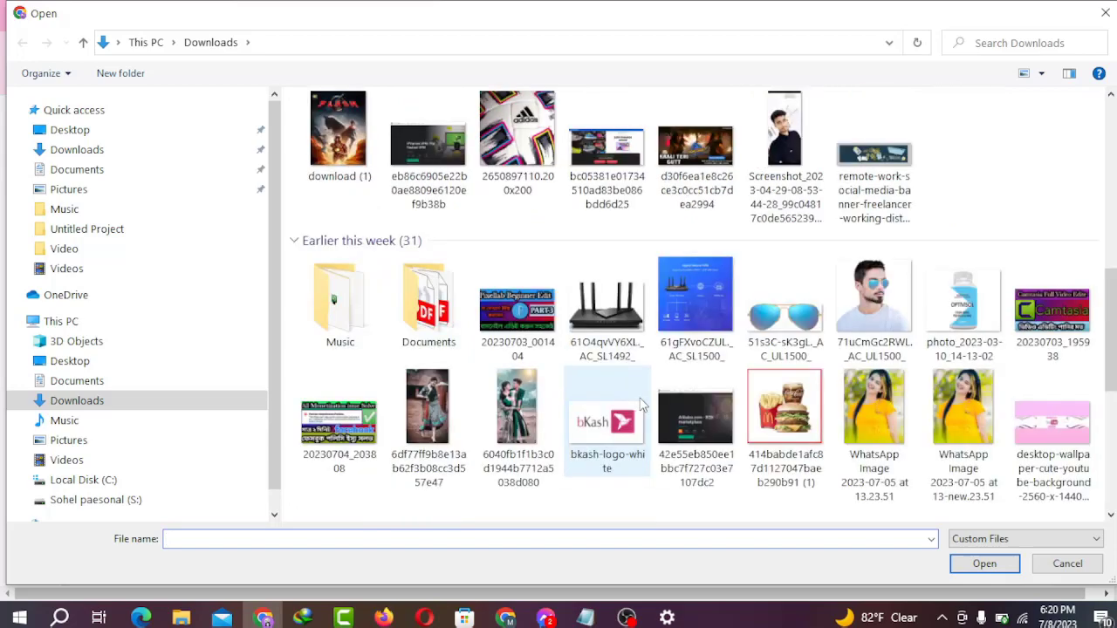
pyautogui.scroll(-3, 701, 397)
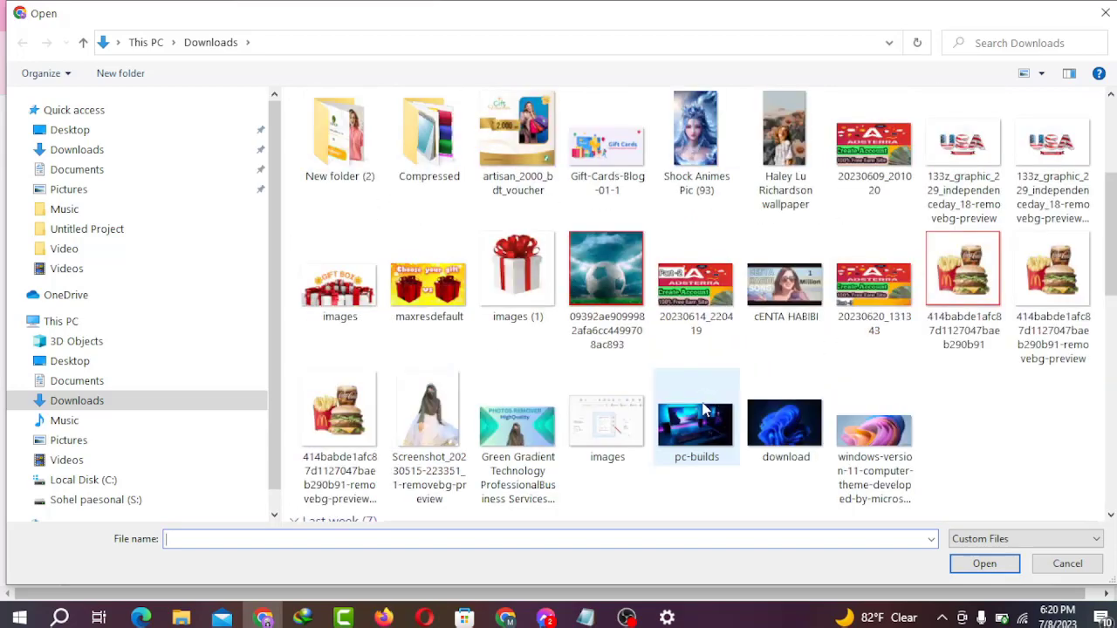
pyautogui.scroll(-8, 611, 419)
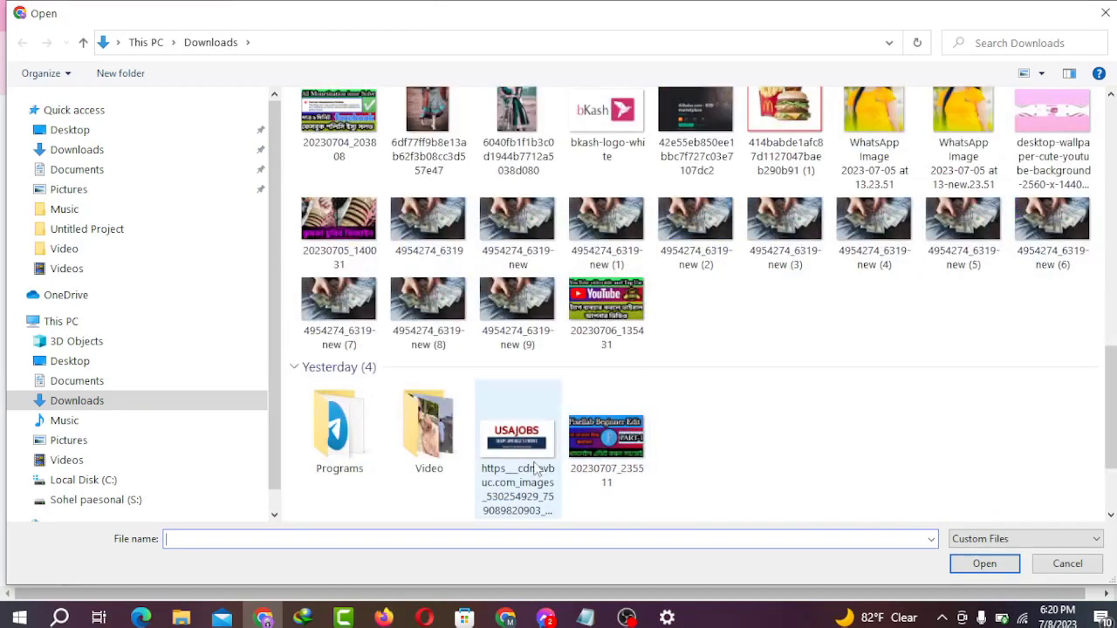
pyautogui.scroll(2, 685, 356)
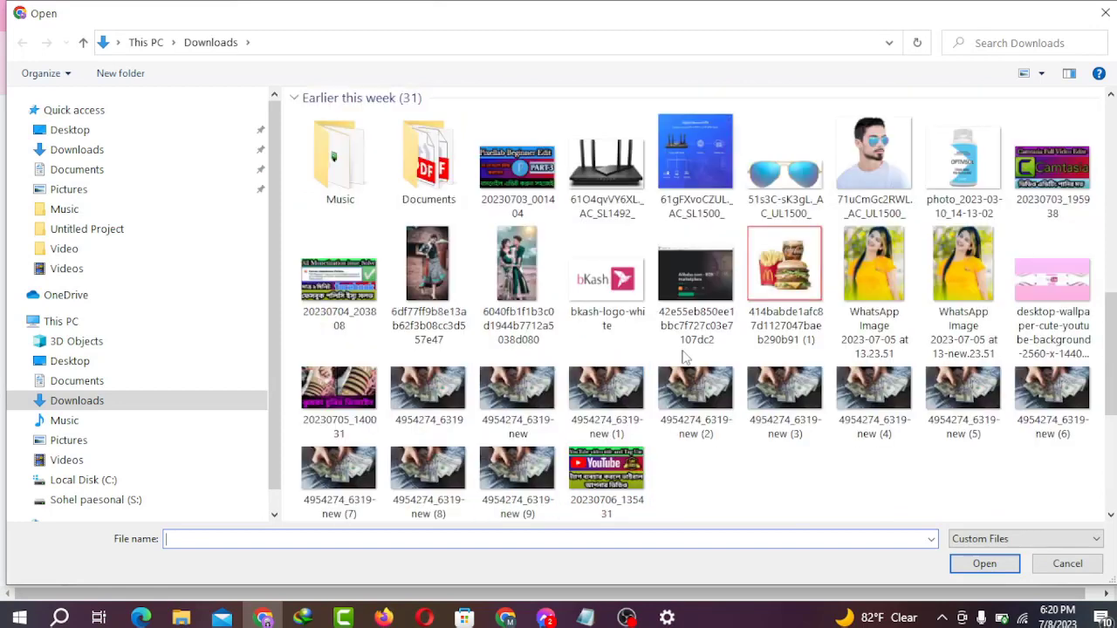
pyautogui.scroll(4, 668, 276)
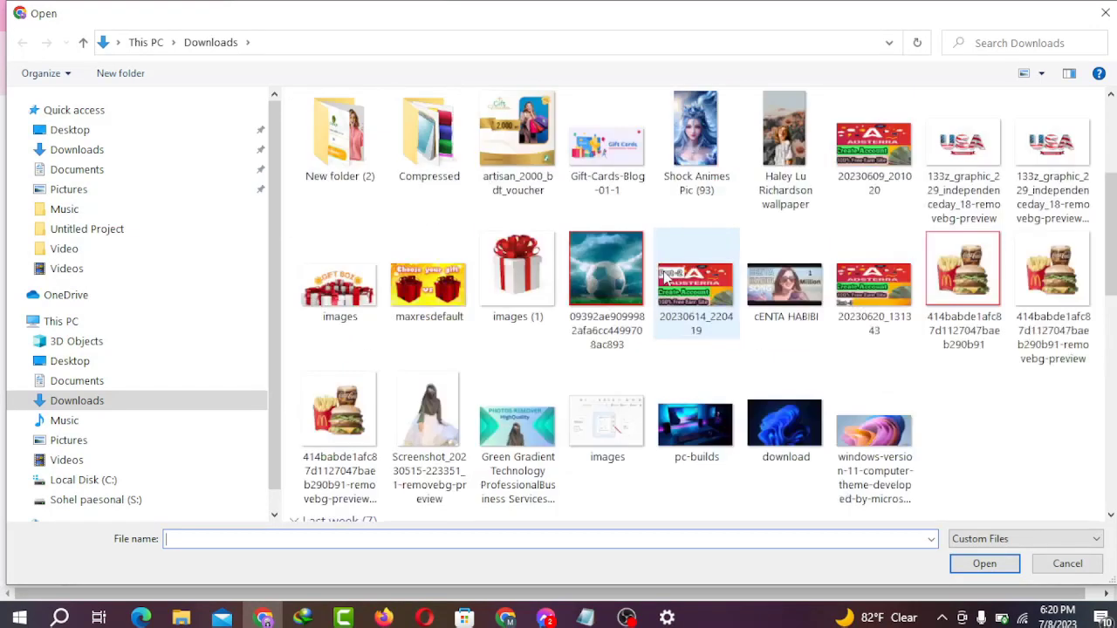
pyautogui.scroll(2, 956, 323)
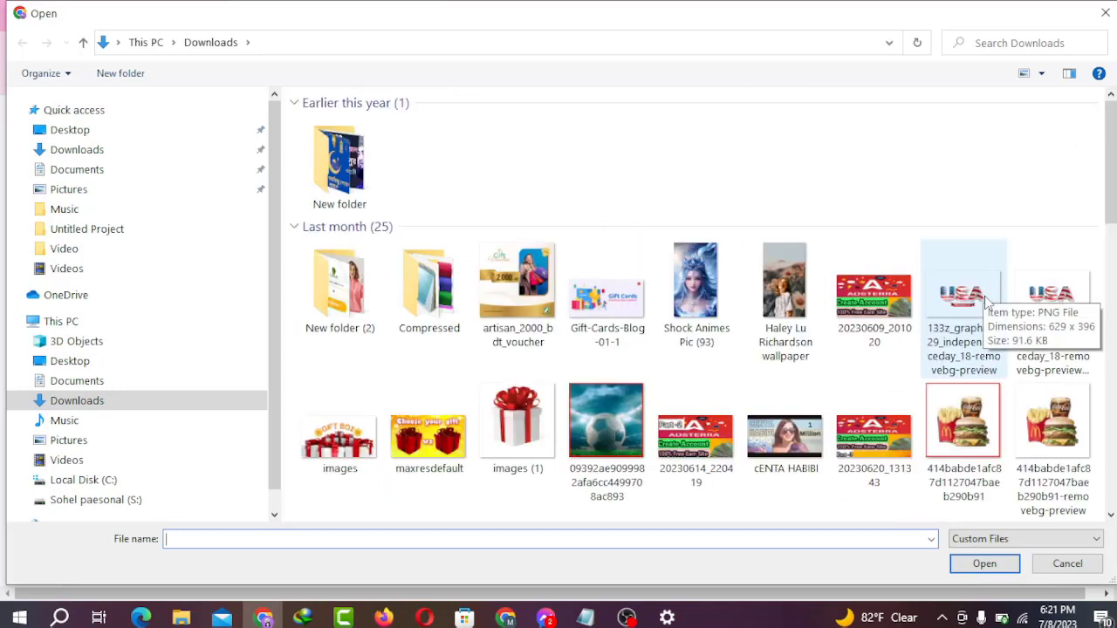
pyautogui.click(976, 295)
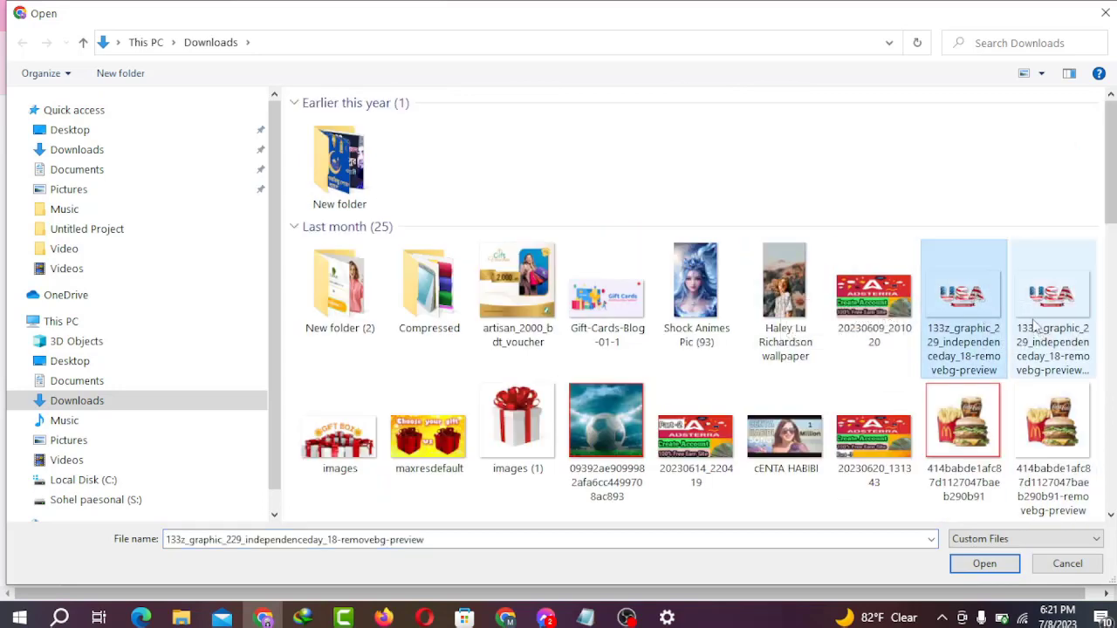
pyautogui.click(1072, 340)
pyautogui.click(1003, 565)
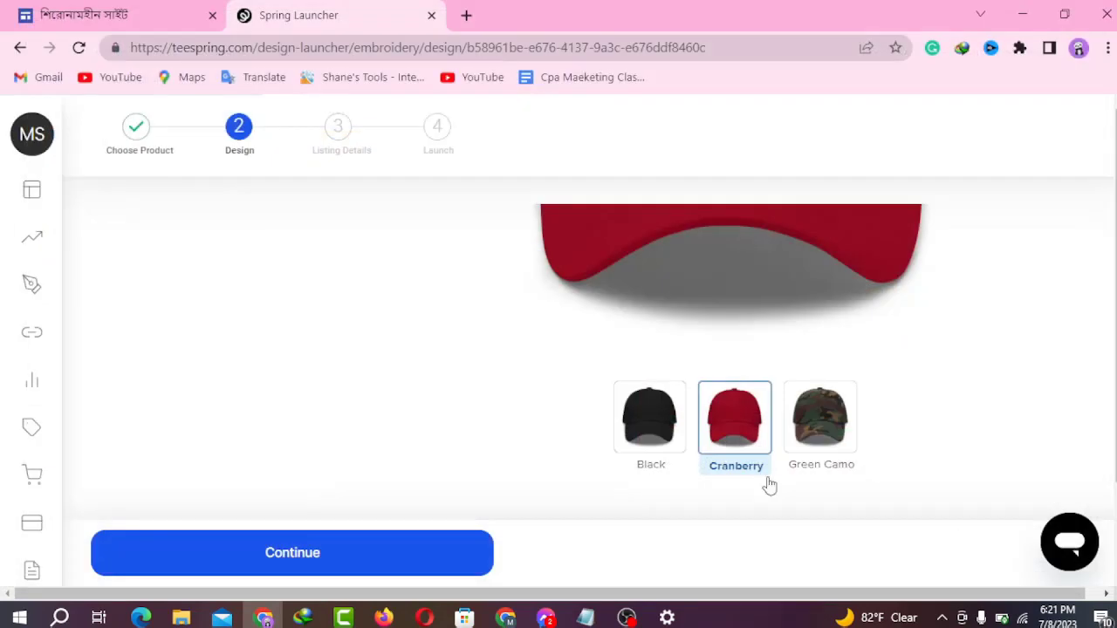
# Dismiss the embroidery quality warning and delete the uploaded USA graphic from the cap's front
pyautogui.scroll(4, 698, 315)
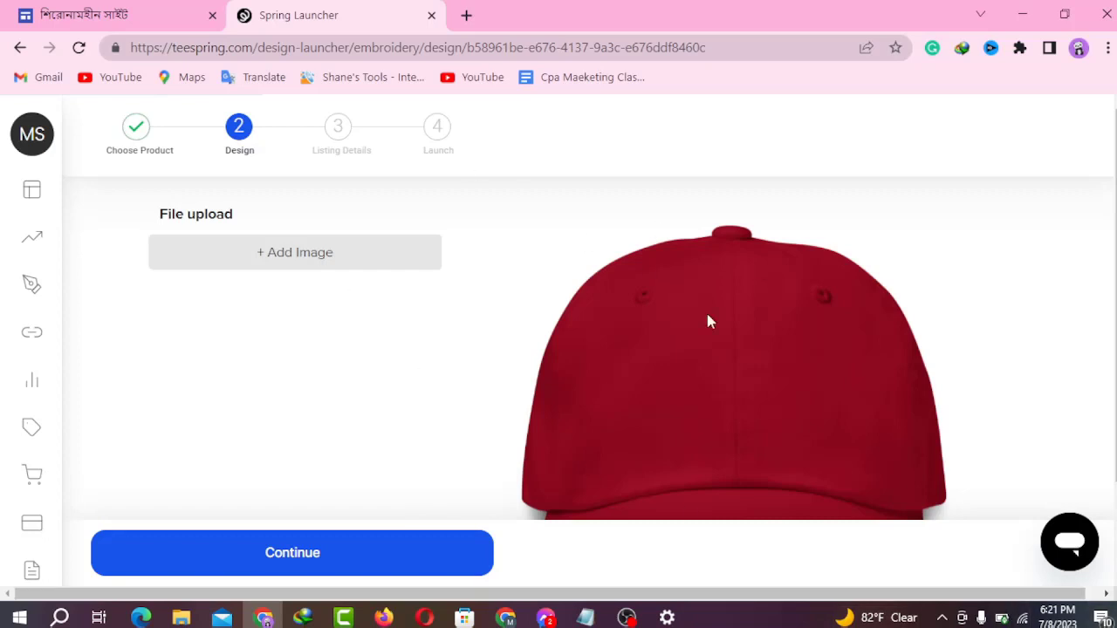
pyautogui.scroll(-1, 703, 507)
pyautogui.scroll(1, 594, 393)
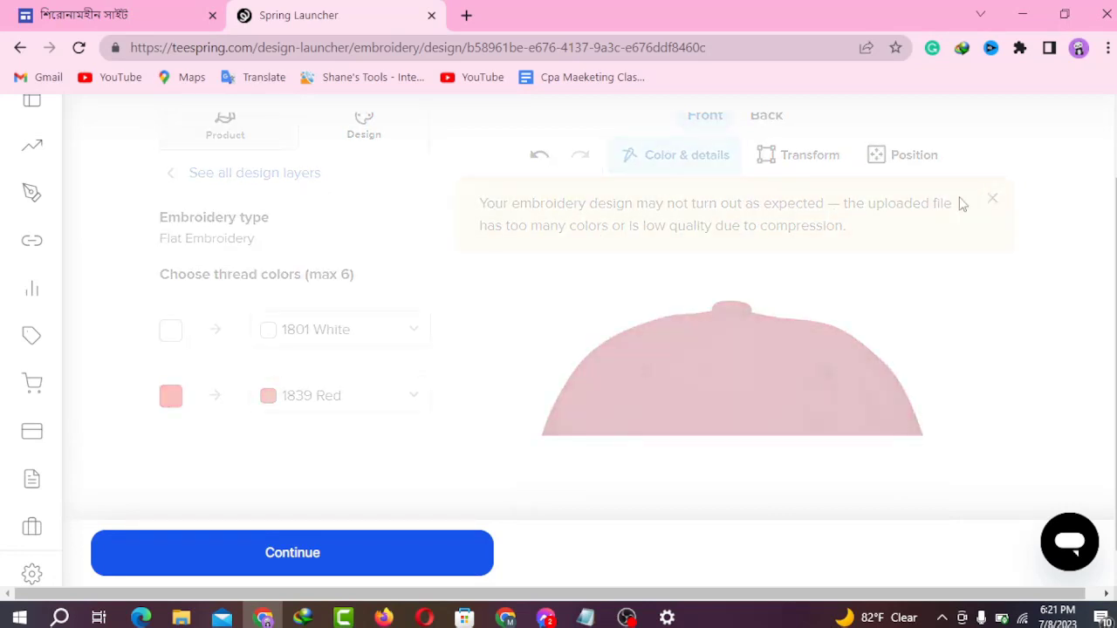
pyautogui.scroll(-3, 743, 332)
pyautogui.scroll(3, 743, 333)
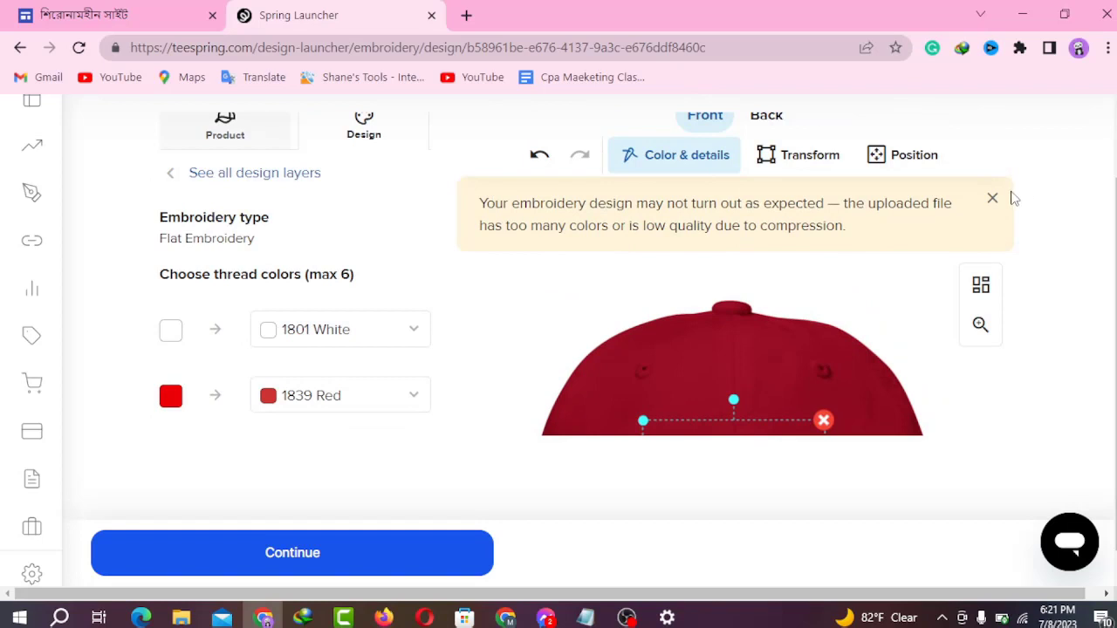
pyautogui.click(993, 200)
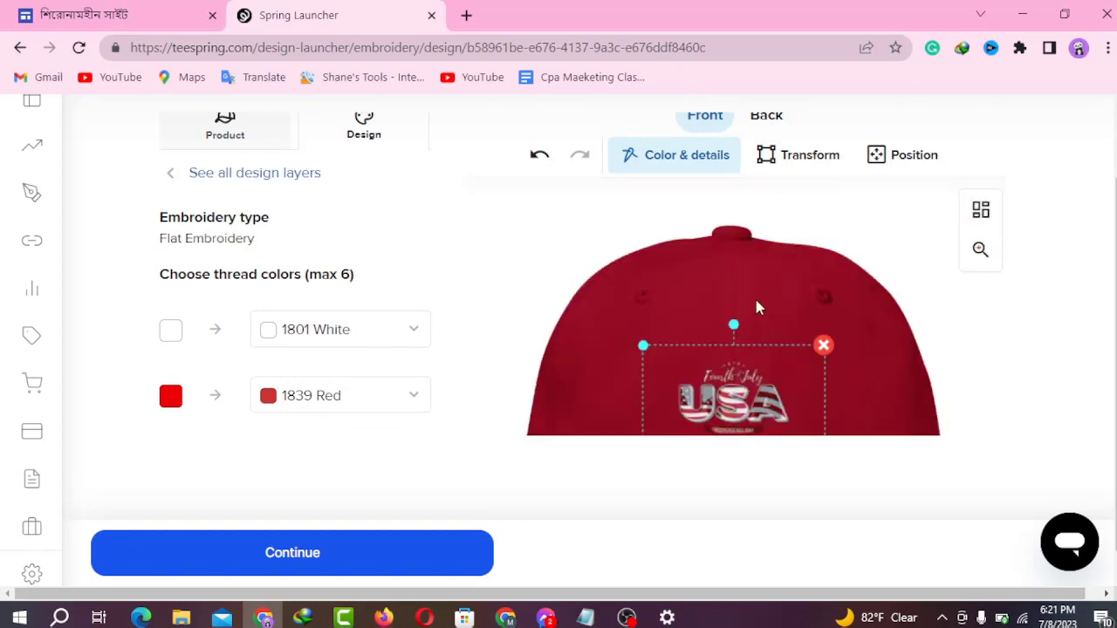
pyautogui.scroll(-1, 758, 306)
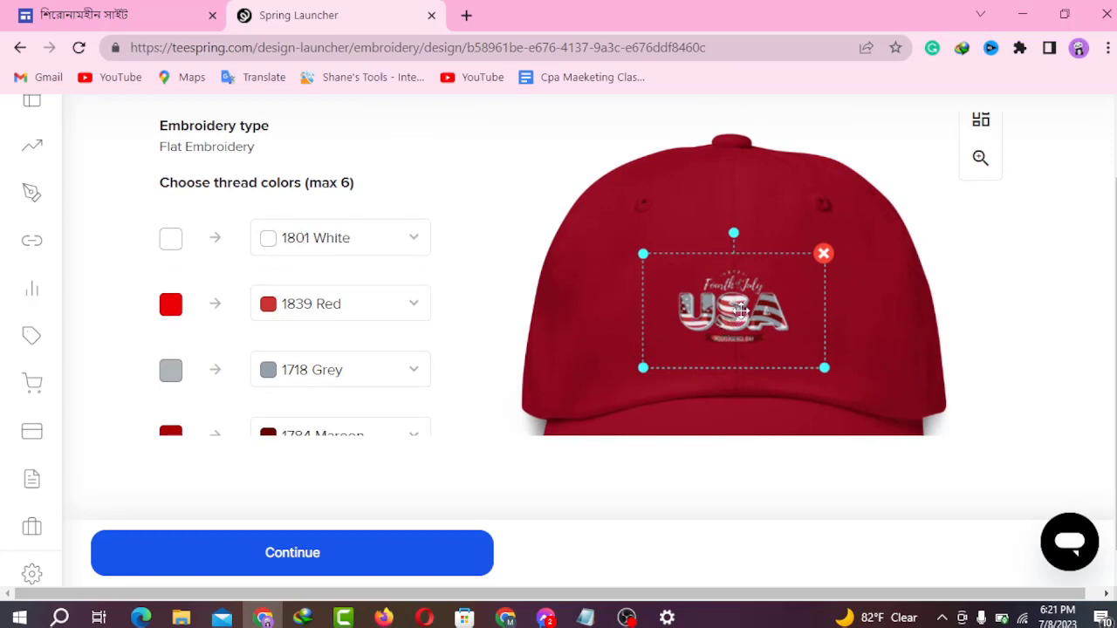
pyautogui.scroll(1, 741, 306)
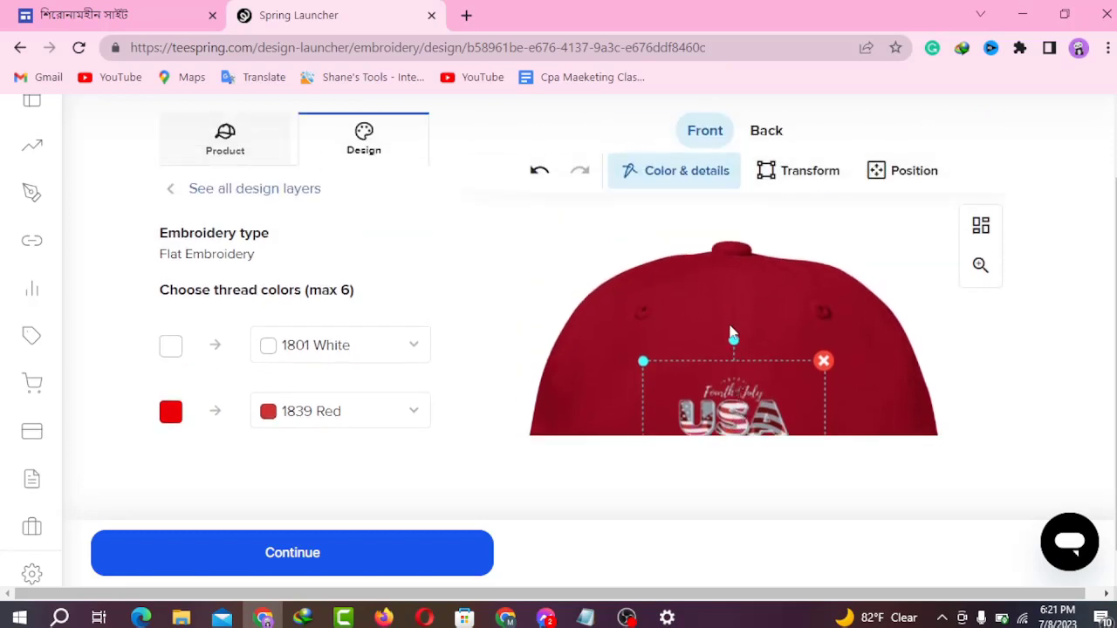
pyautogui.click(823, 363)
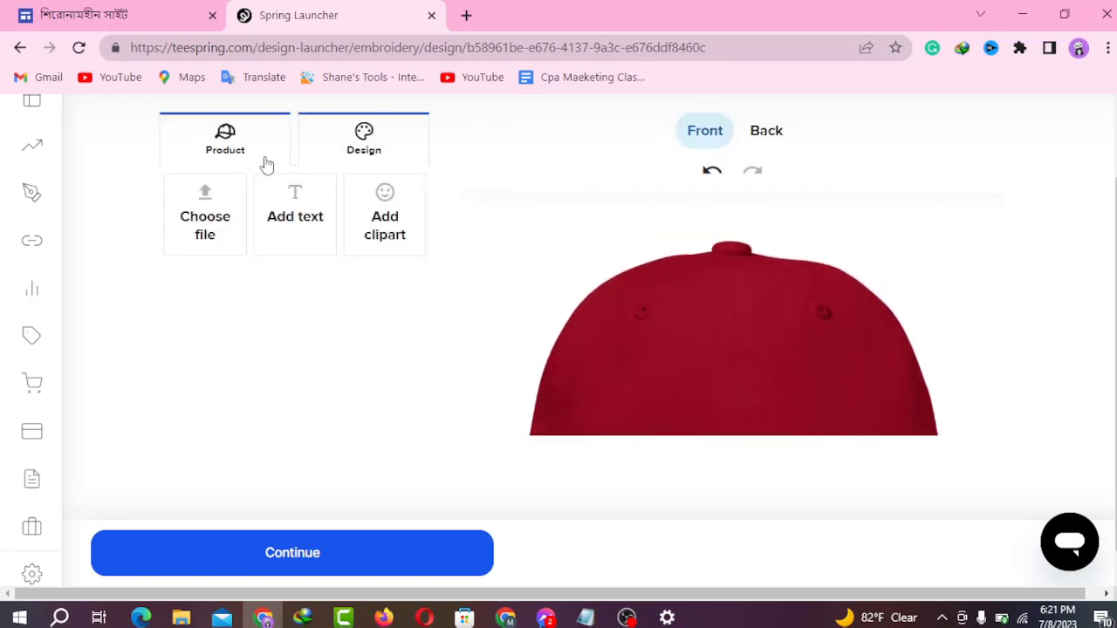
# Upload 133z_graphic_229_independenceday_18-removebg-preview-new from Downloads to the cap's front again and dismiss the embroidery quality warning
pyautogui.click(199, 234)
pyautogui.click(229, 266)
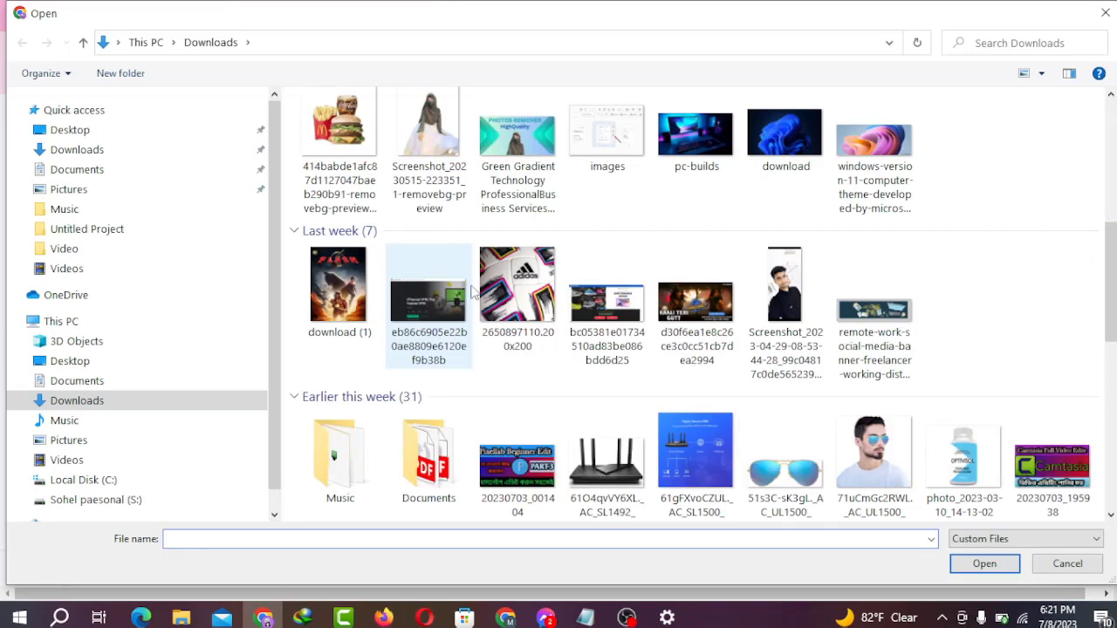
pyautogui.scroll(5, 445, 258)
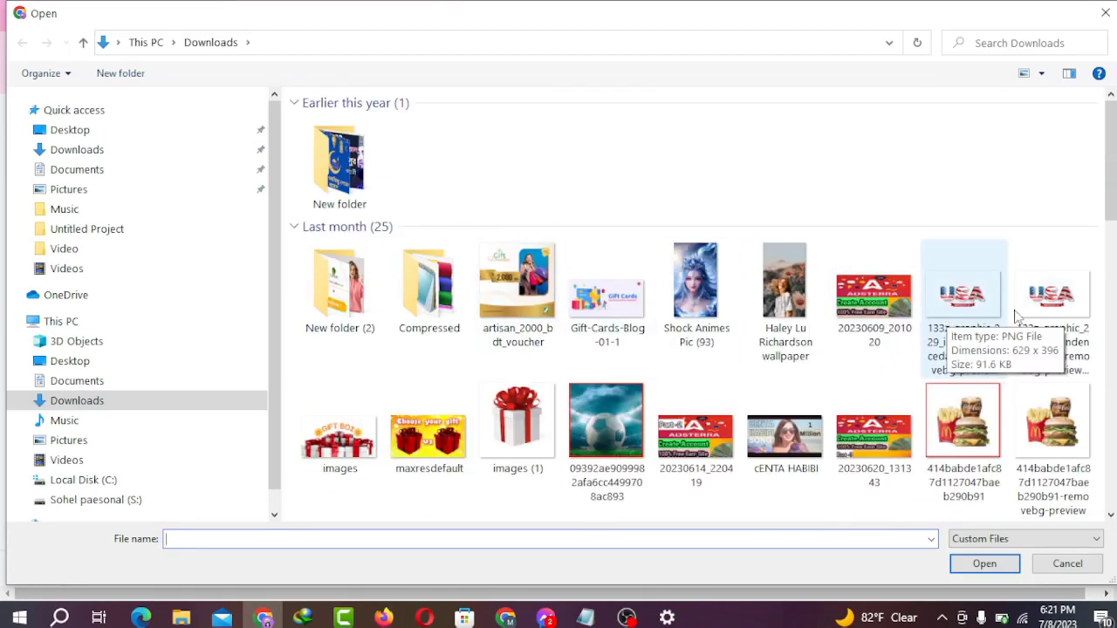
pyautogui.click(1052, 301)
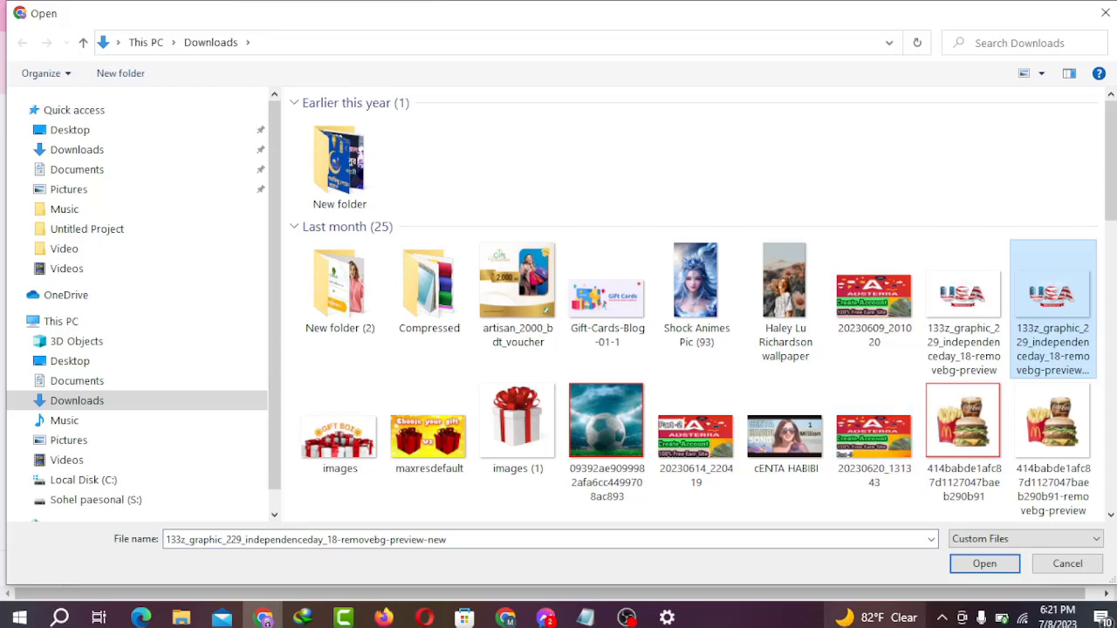
pyautogui.click(982, 564)
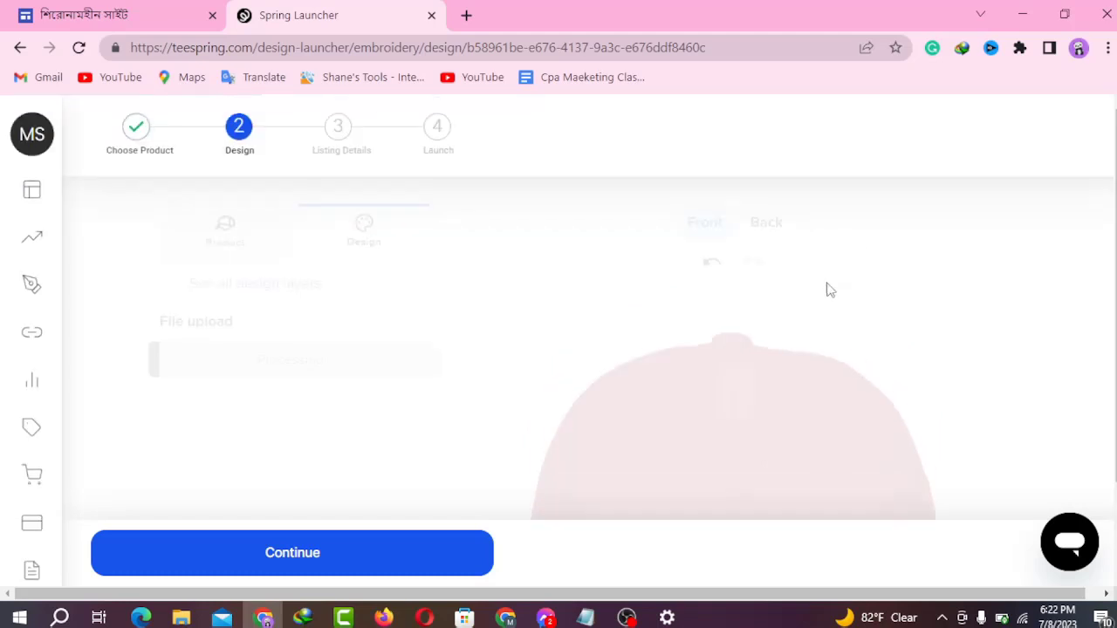
pyautogui.scroll(-2, 669, 294)
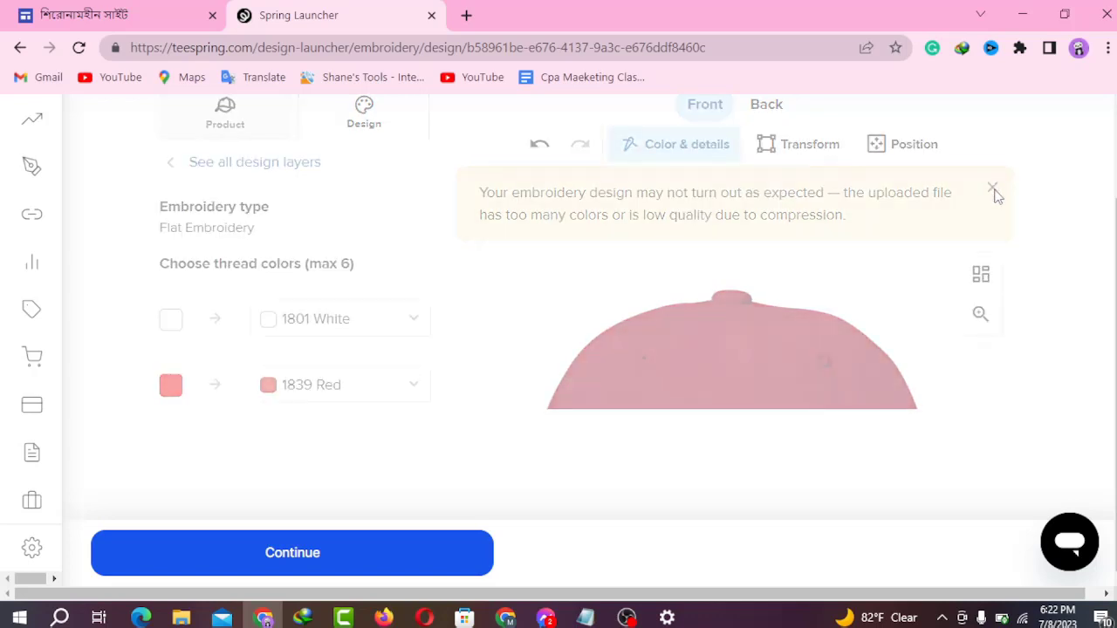
pyautogui.click(993, 190)
# Enlarge the USA design on the cap's front panel and turn off the notice about exceeding the print area
pyautogui.scroll(-3, 452, 314)
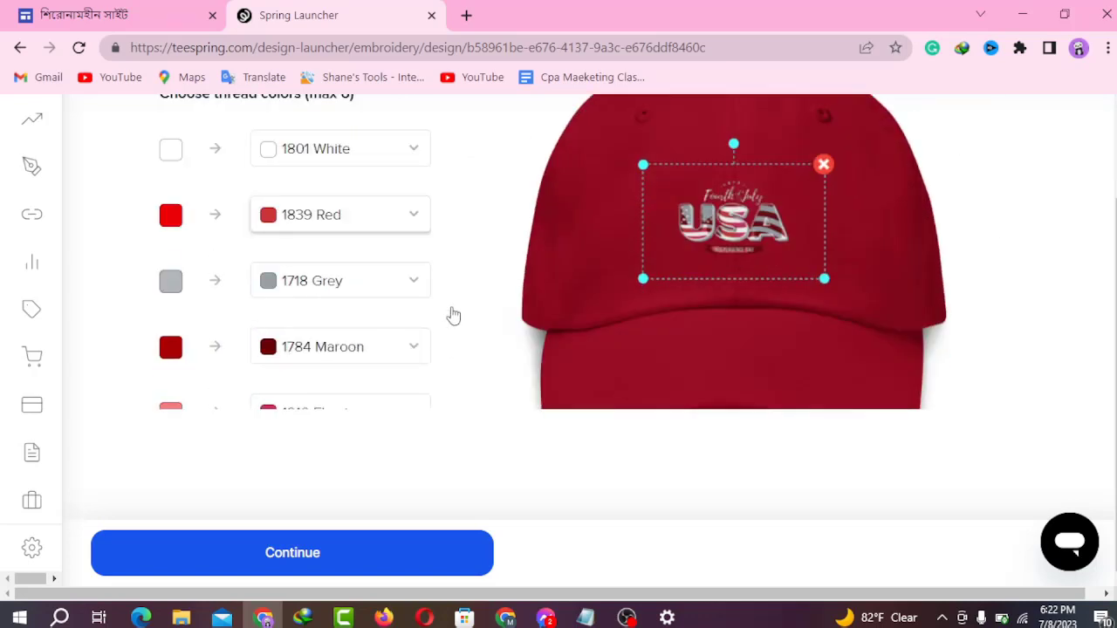
pyautogui.moveTo(691, 196); pyautogui.dragTo(723, 239)
pyautogui.moveTo(641, 151); pyautogui.dragTo(572, 121)
pyautogui.scroll(2, 829, 240)
pyautogui.scroll(-1, 838, 242)
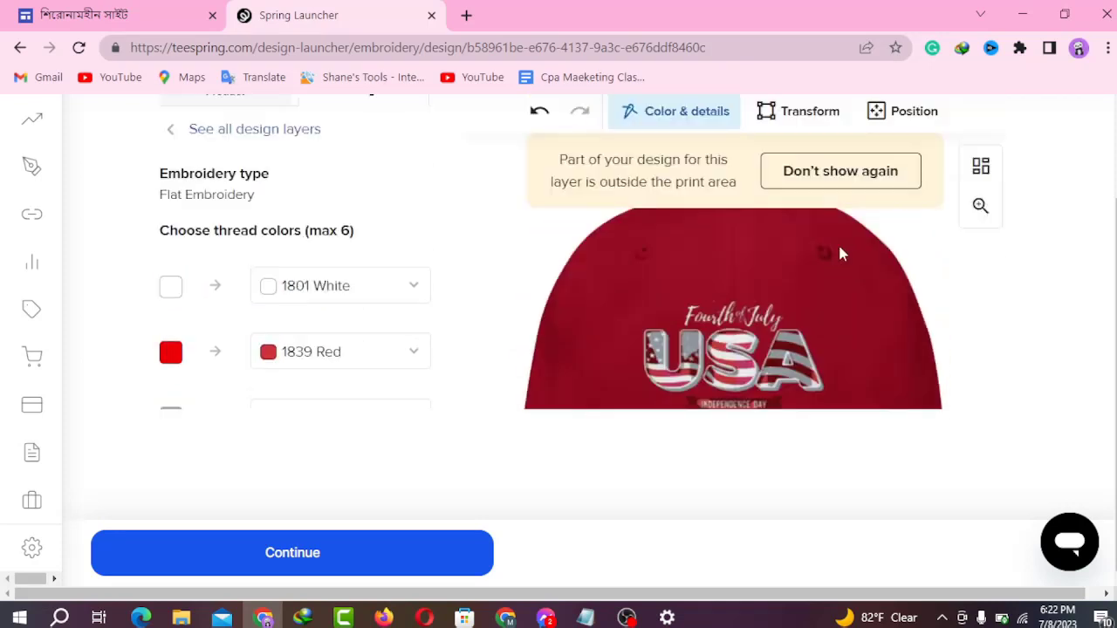
pyautogui.scroll(1, 837, 242)
pyautogui.click(806, 324)
pyautogui.click(890, 208)
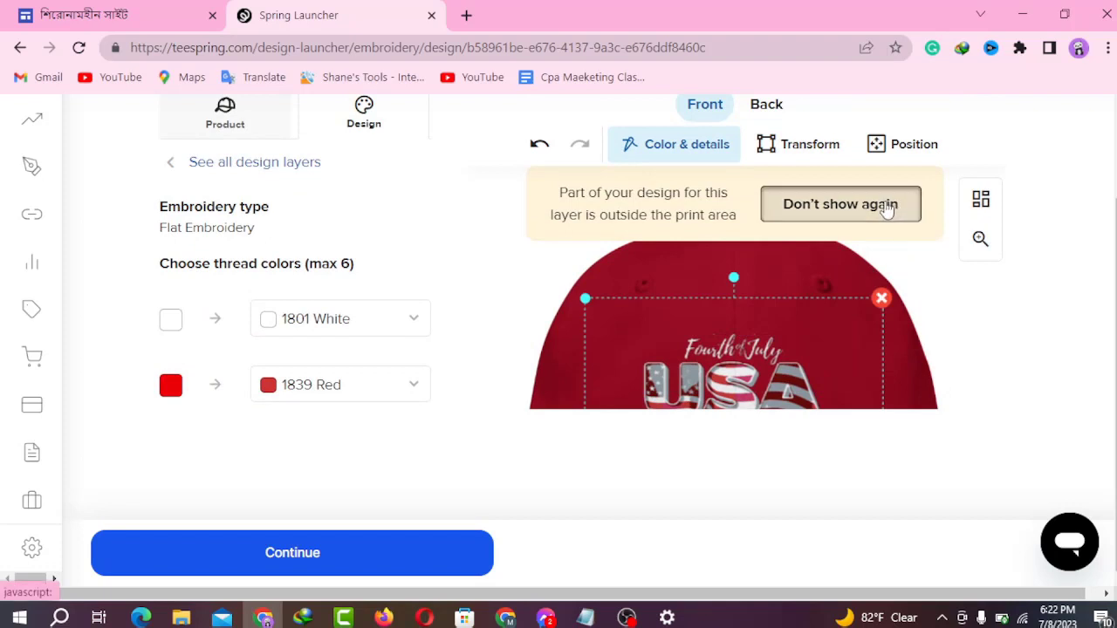
# Deselect the design and examine the enlarged artwork on the cap together with its thread colors
pyautogui.scroll(-1, 773, 255)
pyautogui.click(747, 270)
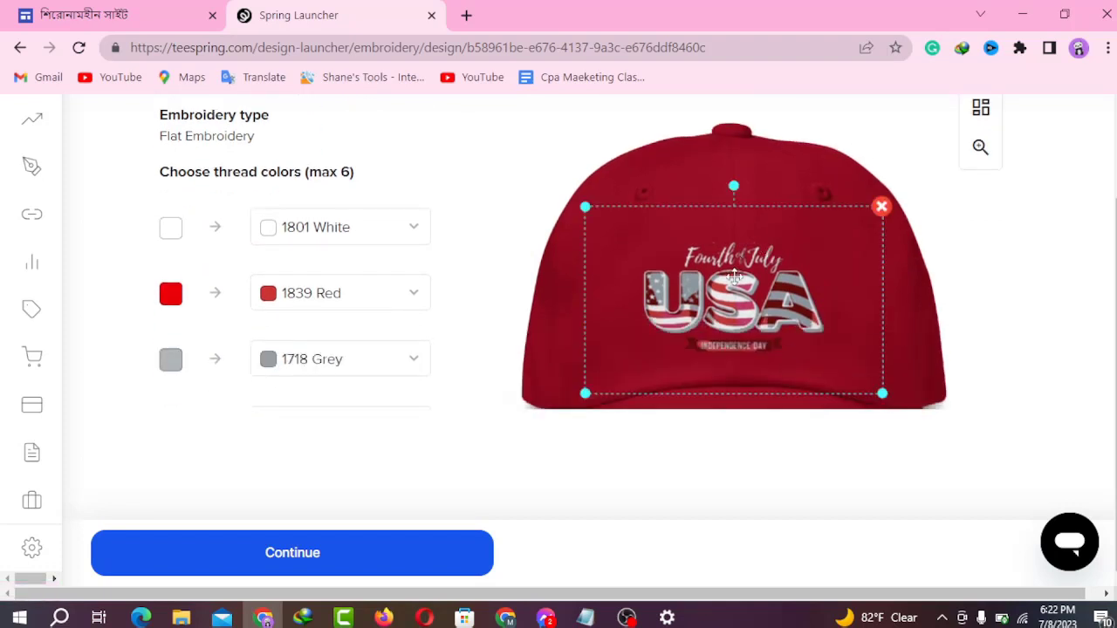
pyautogui.click(850, 138)
pyautogui.scroll(-1, 761, 283)
pyautogui.scroll(-2, 751, 262)
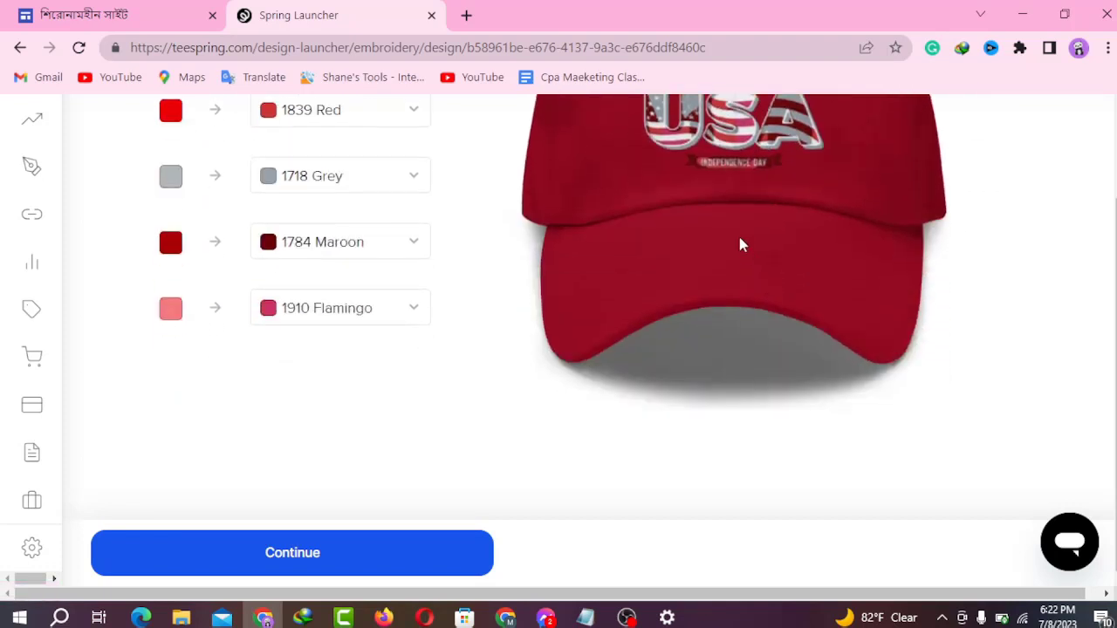
pyautogui.scroll(3, 830, 217)
pyautogui.scroll(1, 830, 224)
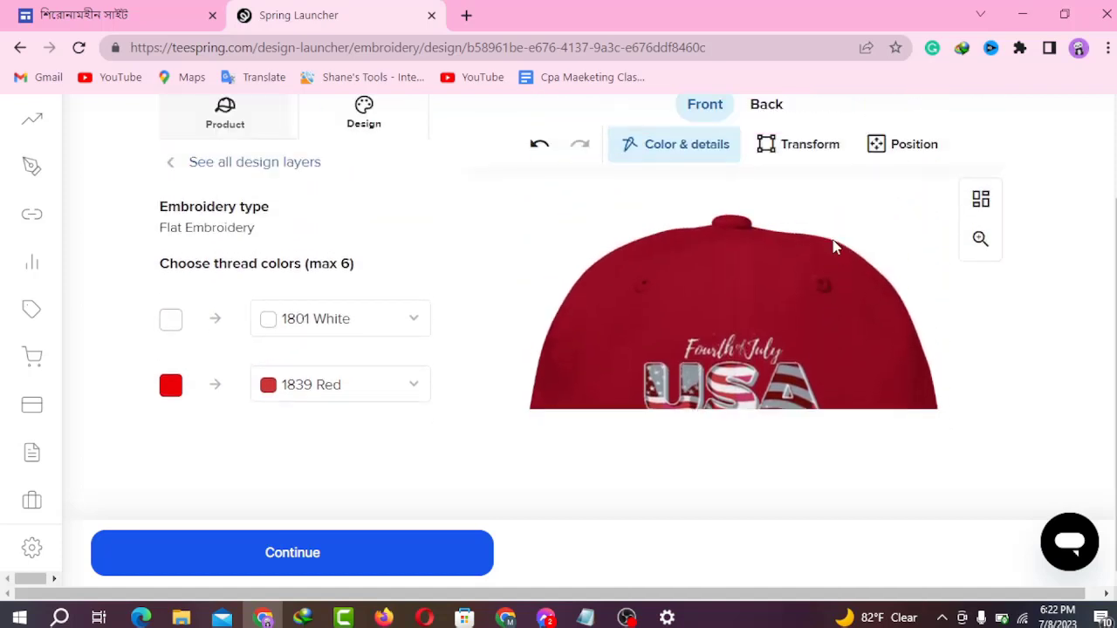
pyautogui.scroll(-3, 833, 242)
pyautogui.scroll(3, 651, 314)
pyautogui.scroll(2, 185, 275)
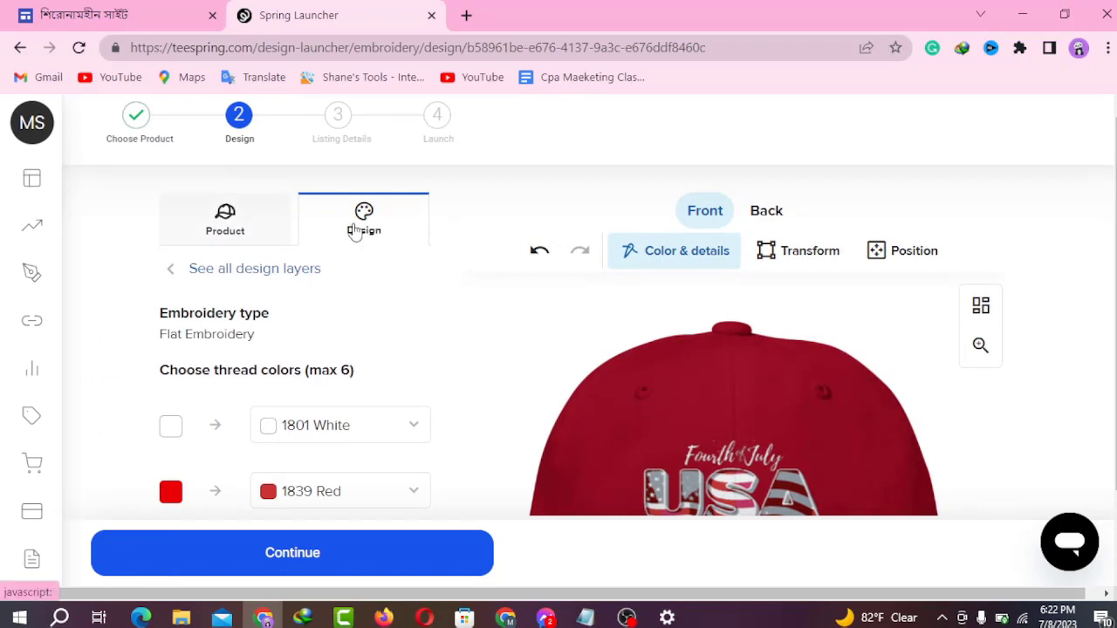
# Return to the design layer options, open the clipart library and browse its categories
pyautogui.click(354, 223)
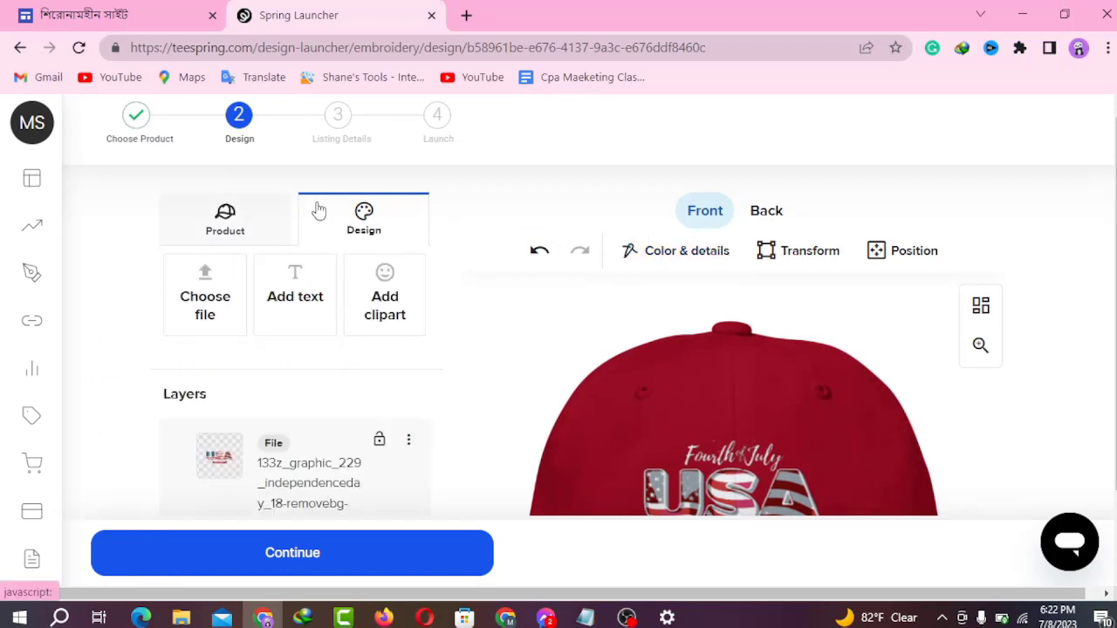
pyautogui.click(386, 299)
pyautogui.scroll(-3, 287, 340)
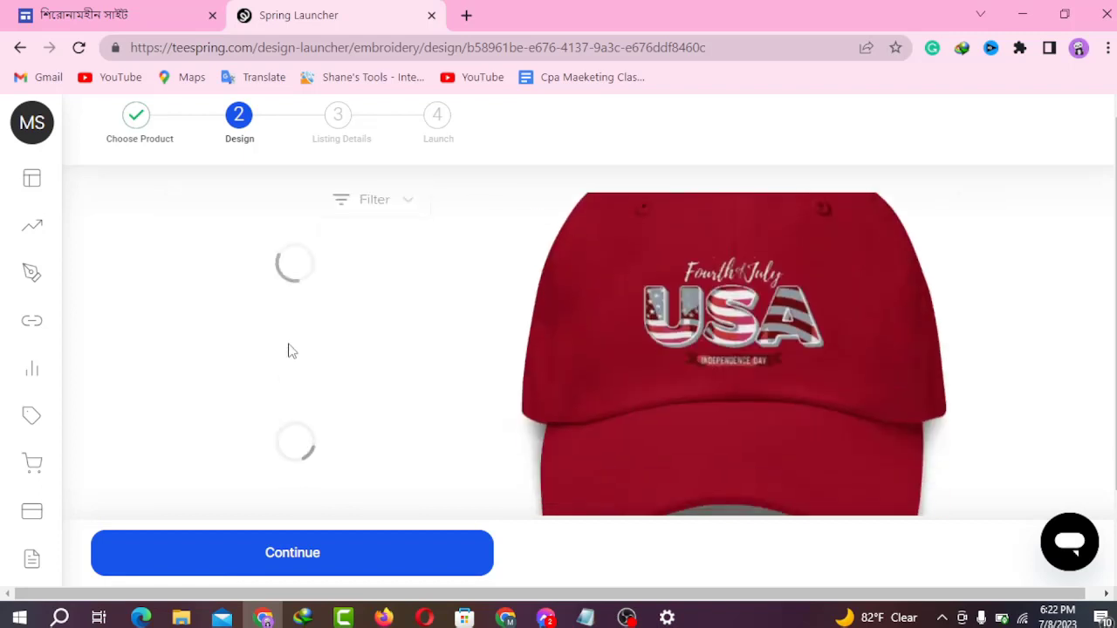
pyautogui.scroll(-5, 301, 349)
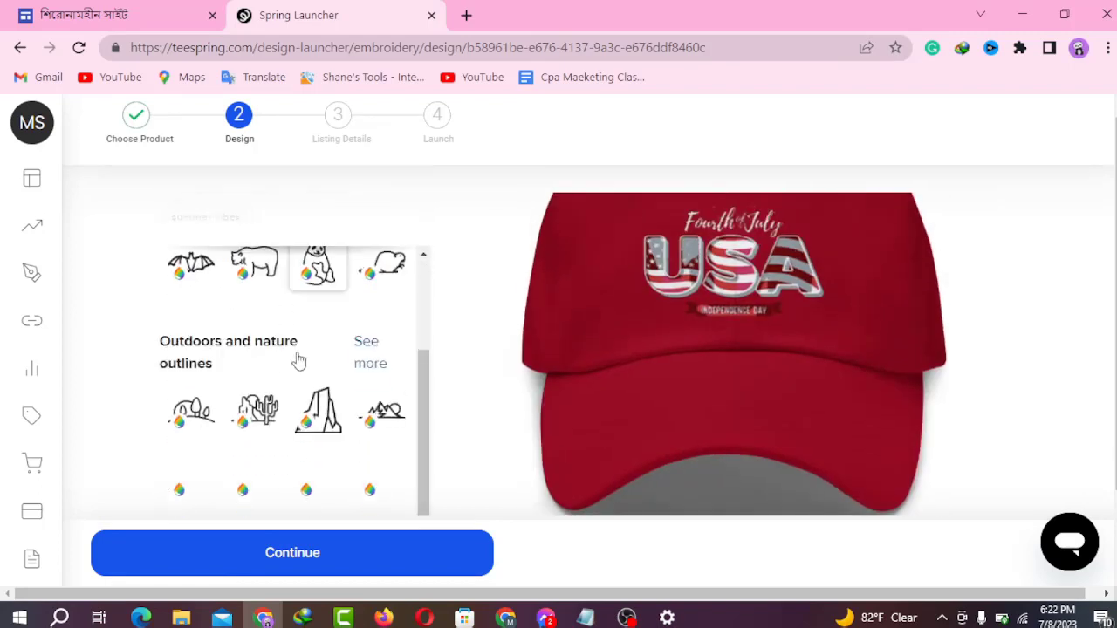
pyautogui.scroll(-1, 297, 371)
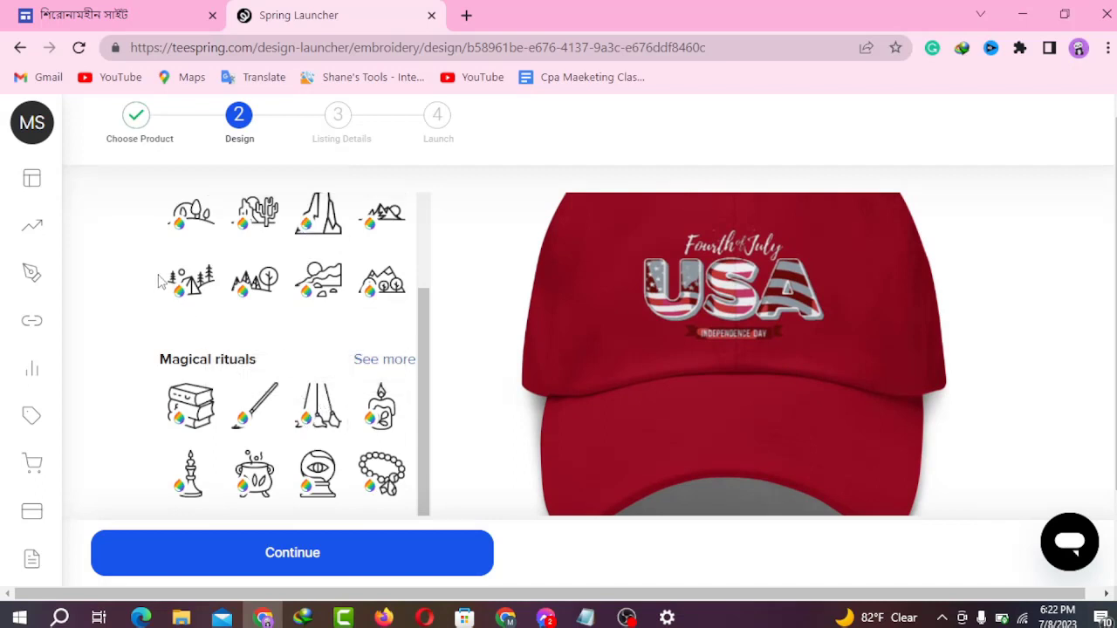
pyautogui.scroll(2, 166, 288)
pyautogui.scroll(-5, 252, 389)
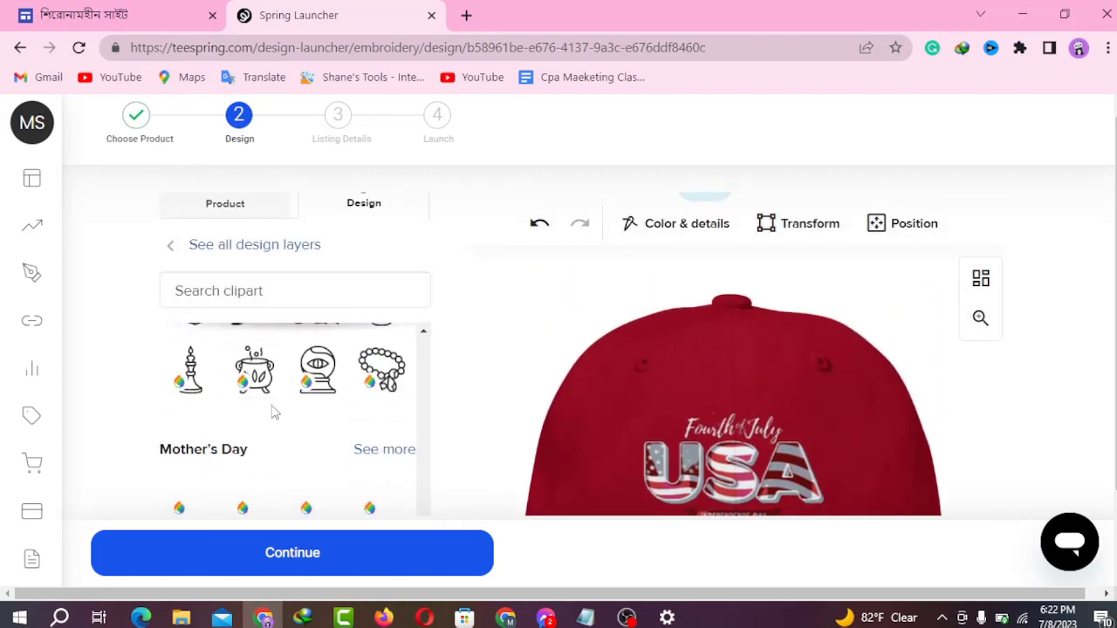
# Look through the remaining clipart categories without adding any, and continue to the listing details
pyautogui.scroll(-1, 259, 430)
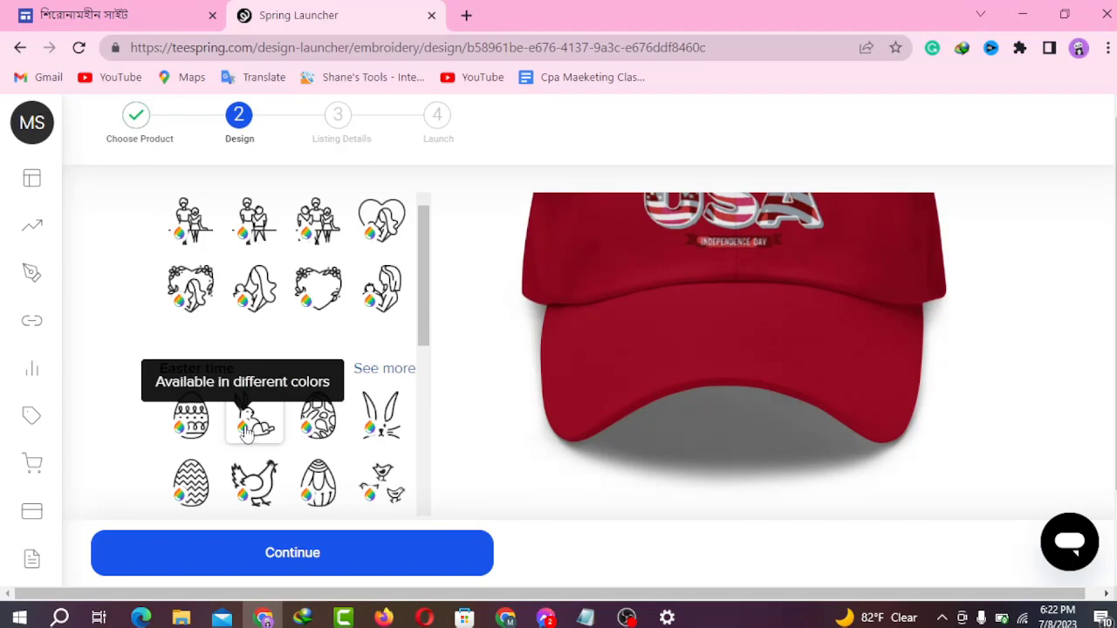
pyautogui.scroll(10, 247, 430)
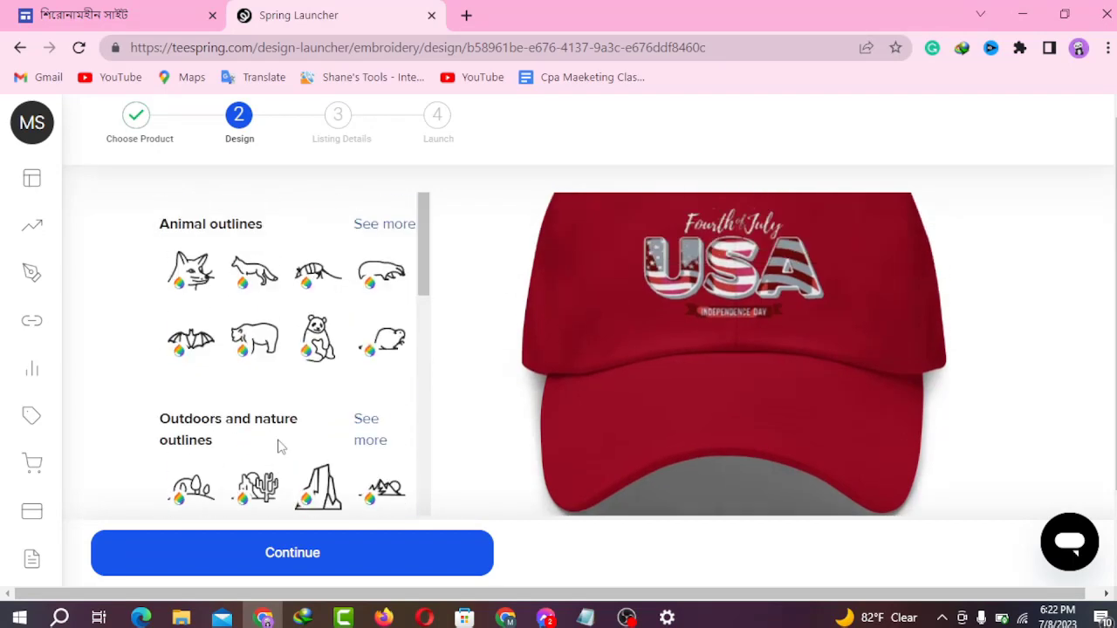
pyautogui.scroll(1, 279, 448)
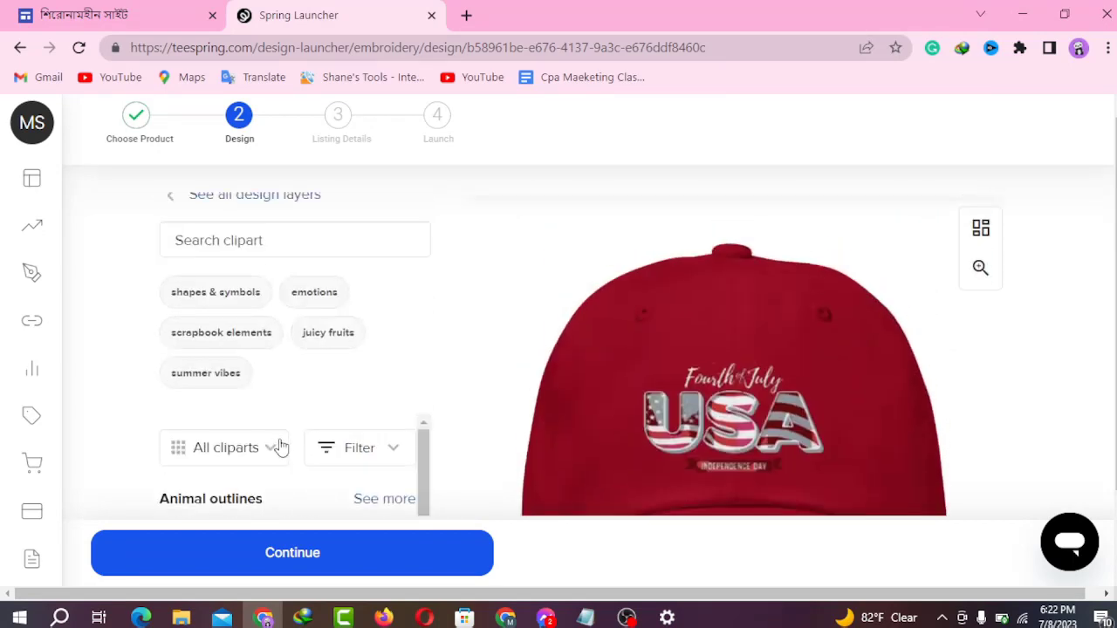
pyautogui.click(282, 545)
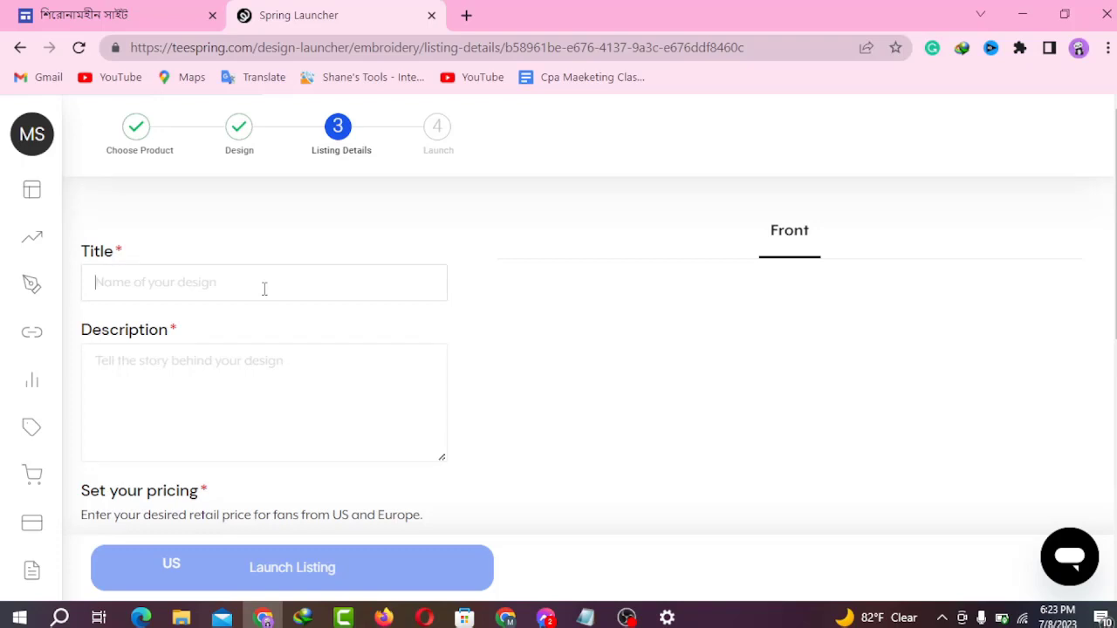
# Title the listing "Usa Best Cap" and describe it as "High quality cap and new dising and qualityfully product"
pyautogui.write('usa')
pyautogui.press('BackSpace')
pyautogui.press('BackSpace')
pyautogui.write('Usa Best Cap')
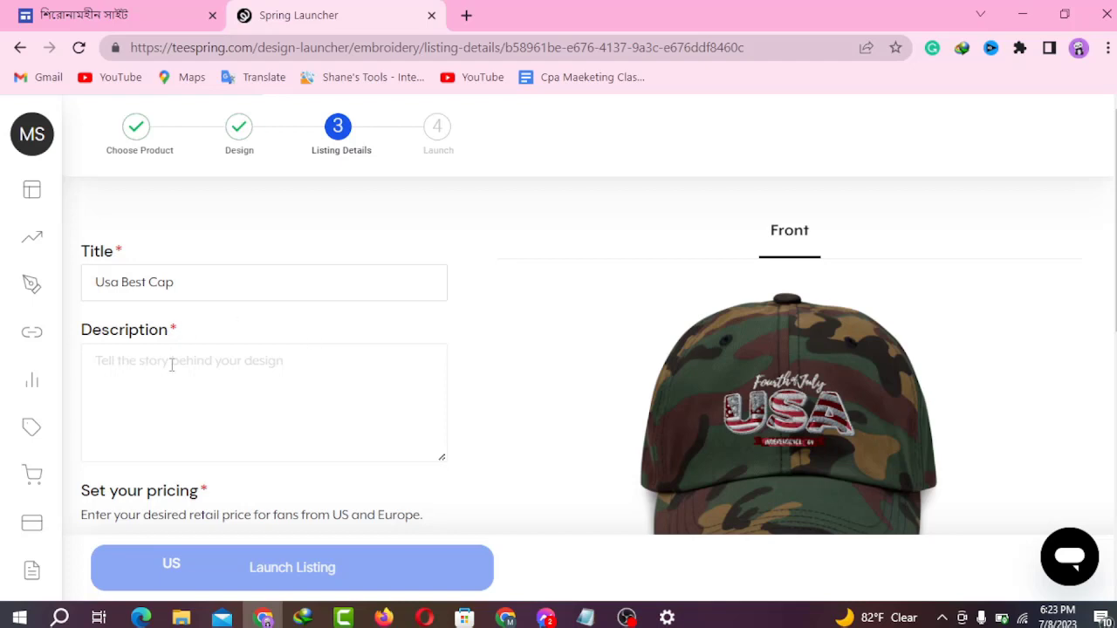
pyautogui.click(136, 384)
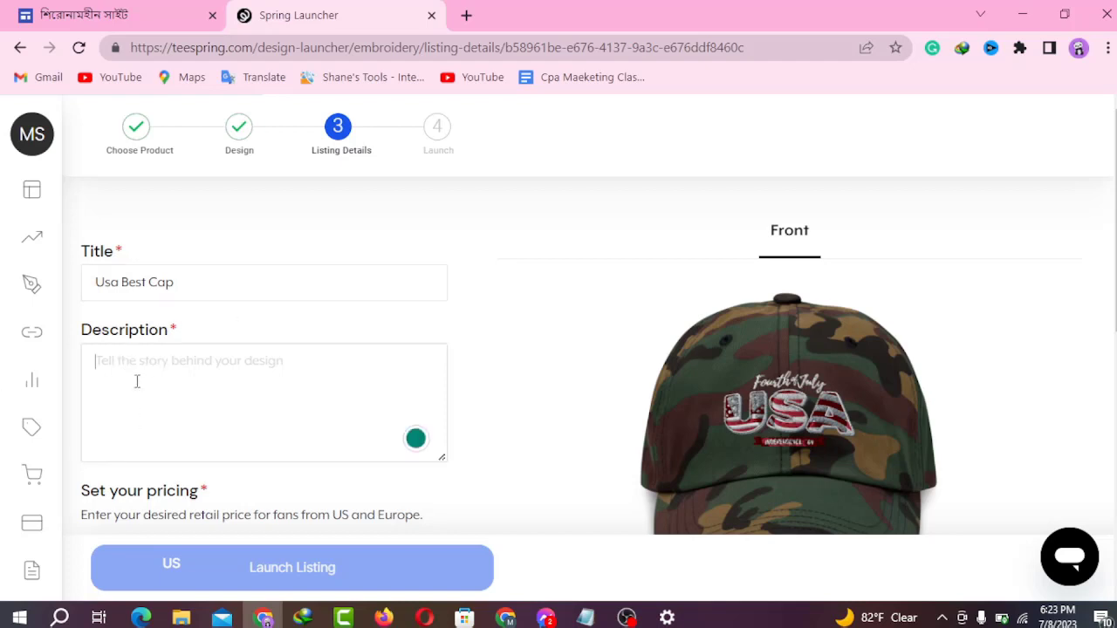
pyautogui.write('Hi')
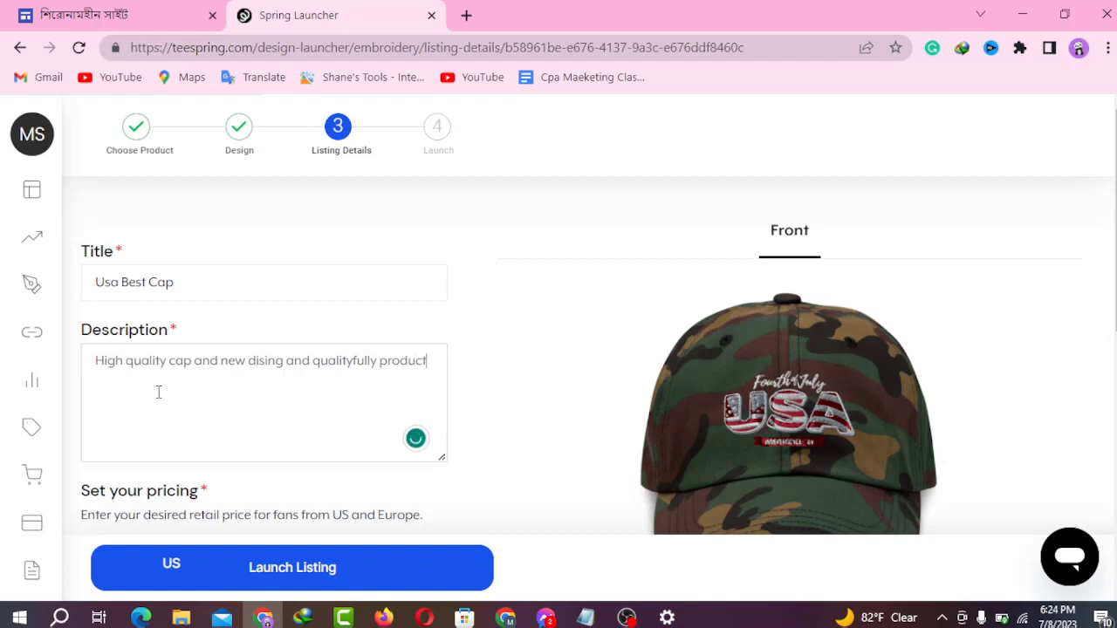
# Accept the suggested spelling corrections in the description: "quality fully", "design" and "High-quality"
pyautogui.scroll(-2, 220, 381)
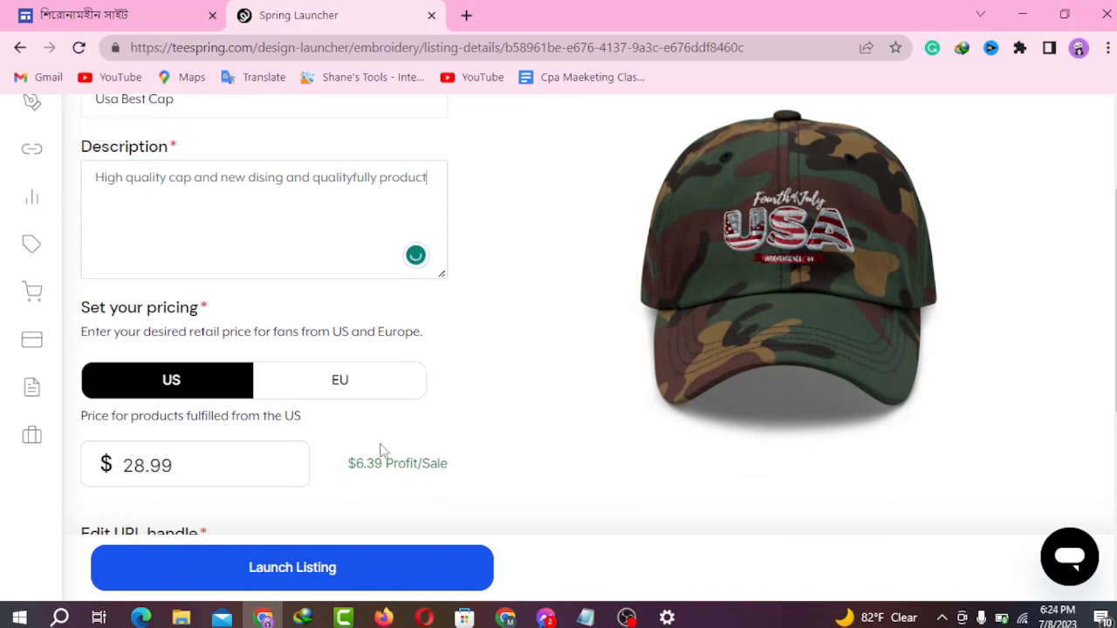
pyautogui.scroll(-1, 317, 451)
pyautogui.scroll(-2, 318, 452)
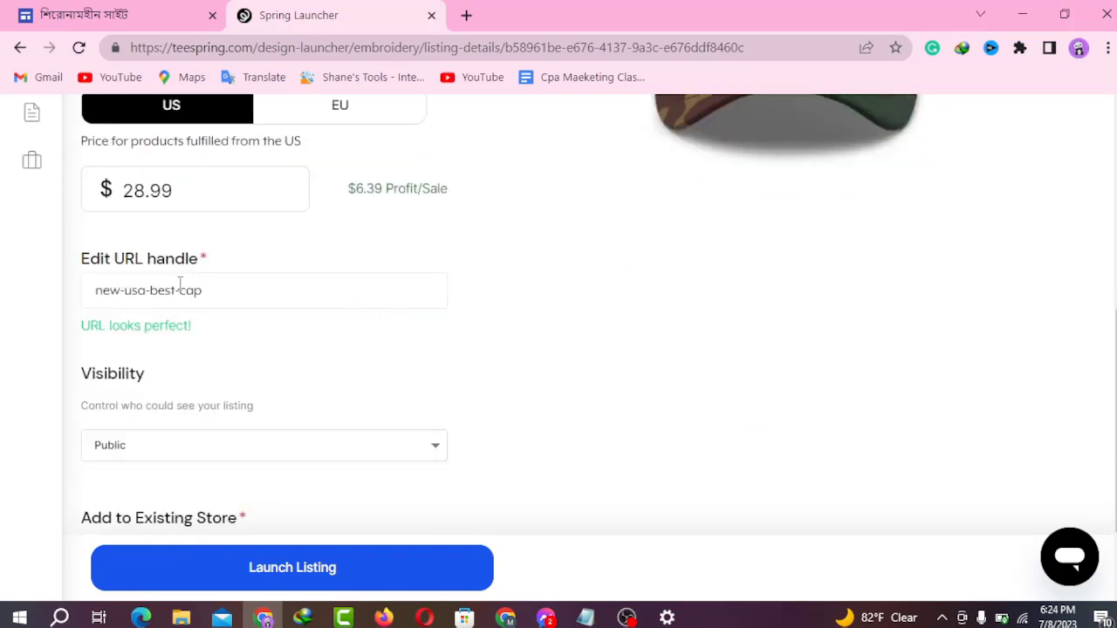
pyautogui.scroll(-1, 218, 280)
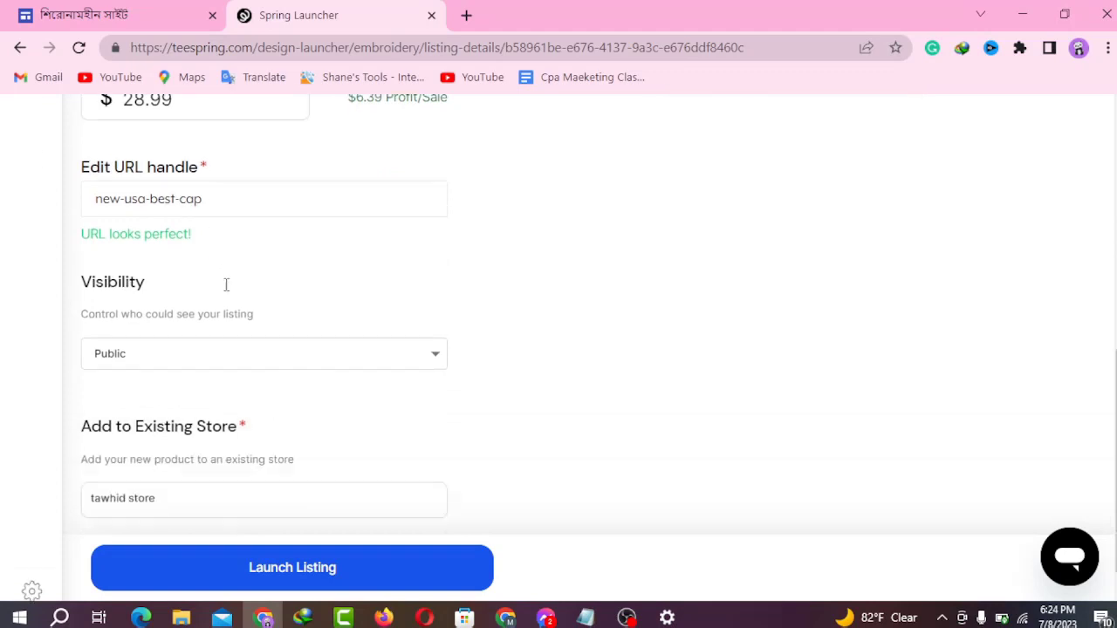
pyautogui.scroll(-1, 188, 375)
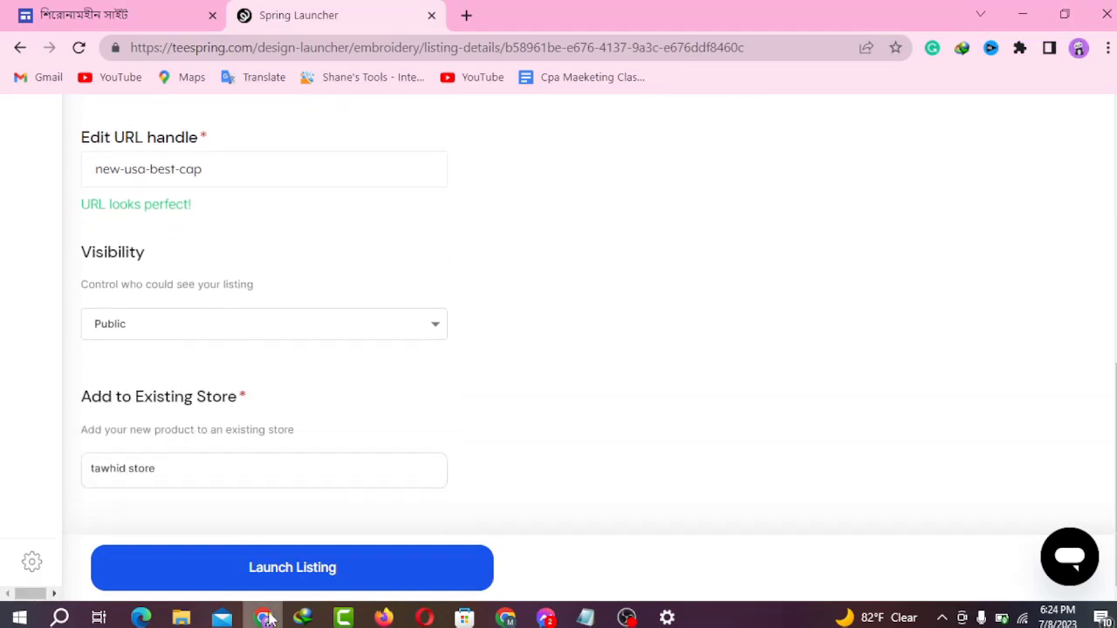
pyautogui.scroll(4, 301, 317)
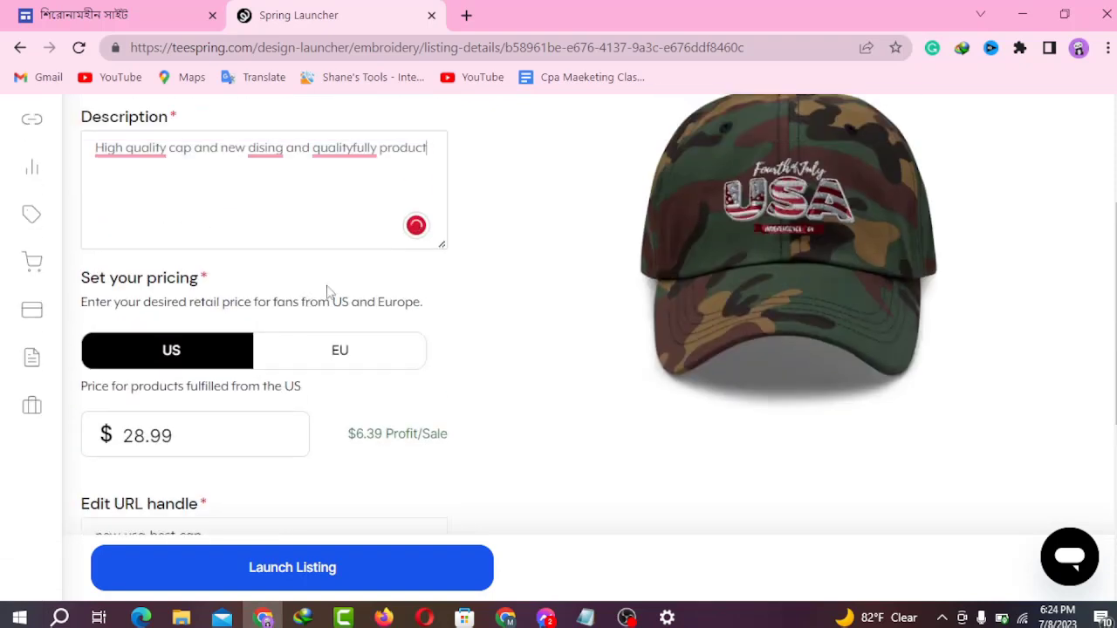
pyautogui.click(331, 148)
pyautogui.click(308, 168)
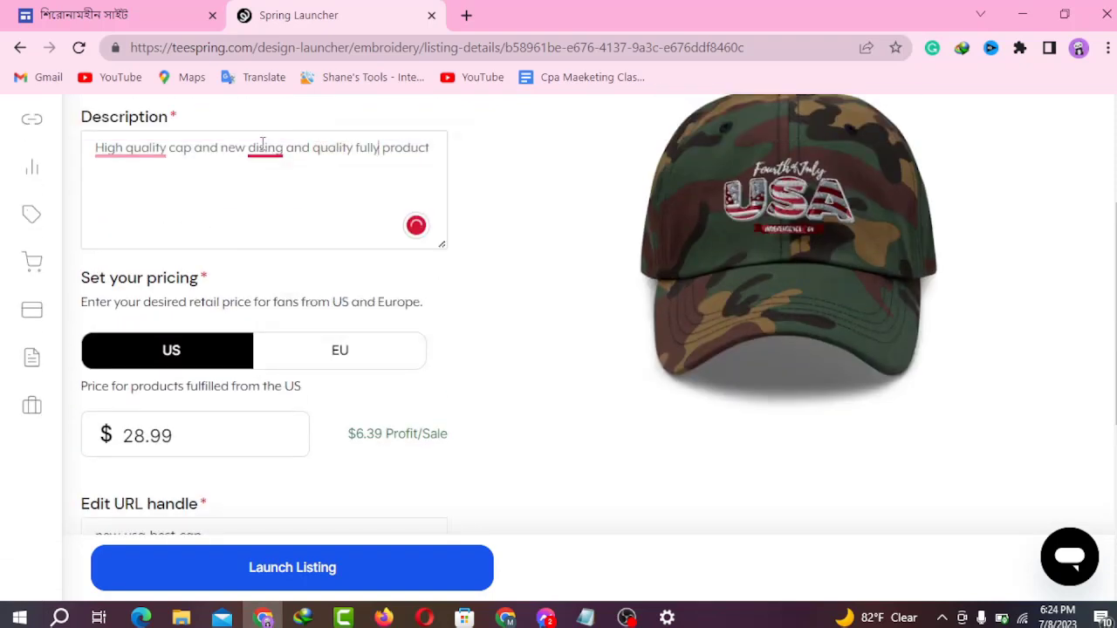
pyautogui.click(267, 148)
pyautogui.click(242, 170)
pyautogui.click(138, 147)
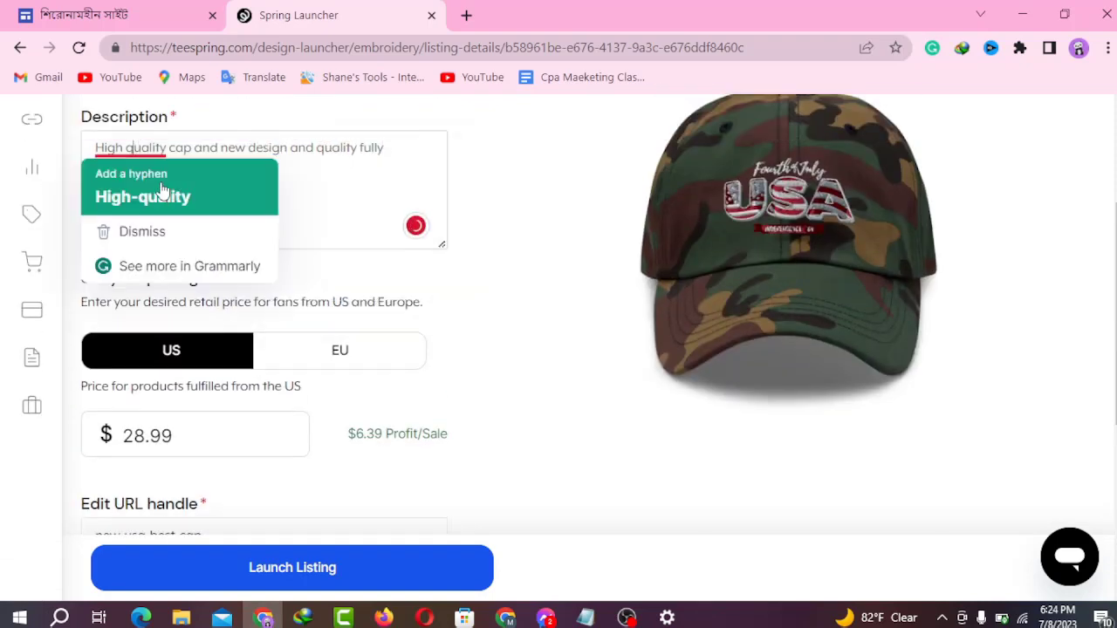
pyautogui.click(176, 200)
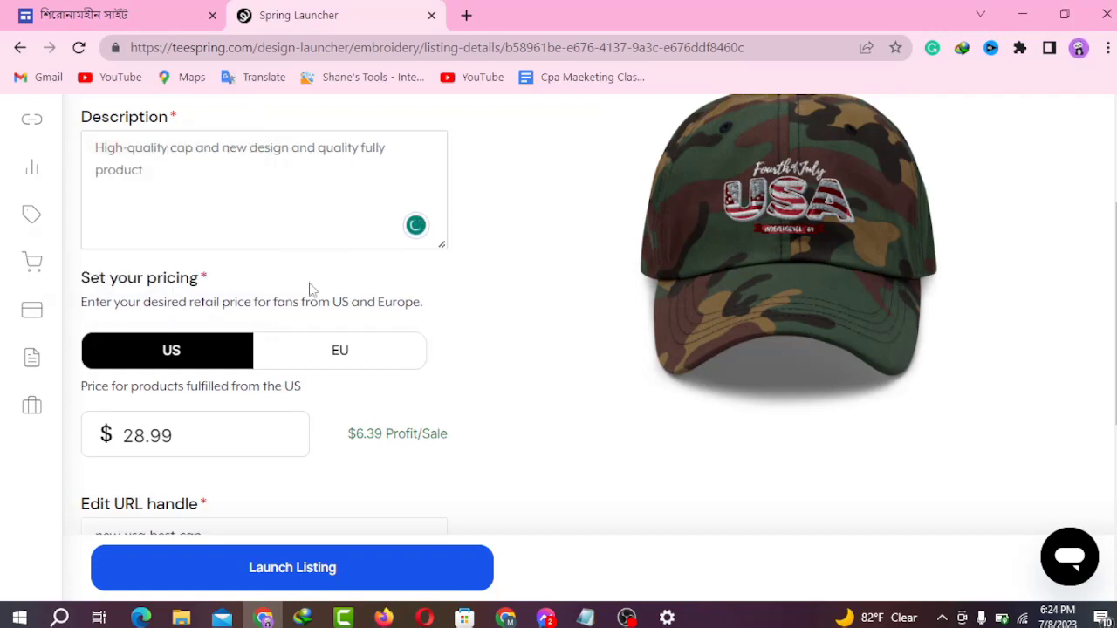
# Launch the cap listing, wait until it has been prepared, and share its URL
pyautogui.scroll(-1, 349, 419)
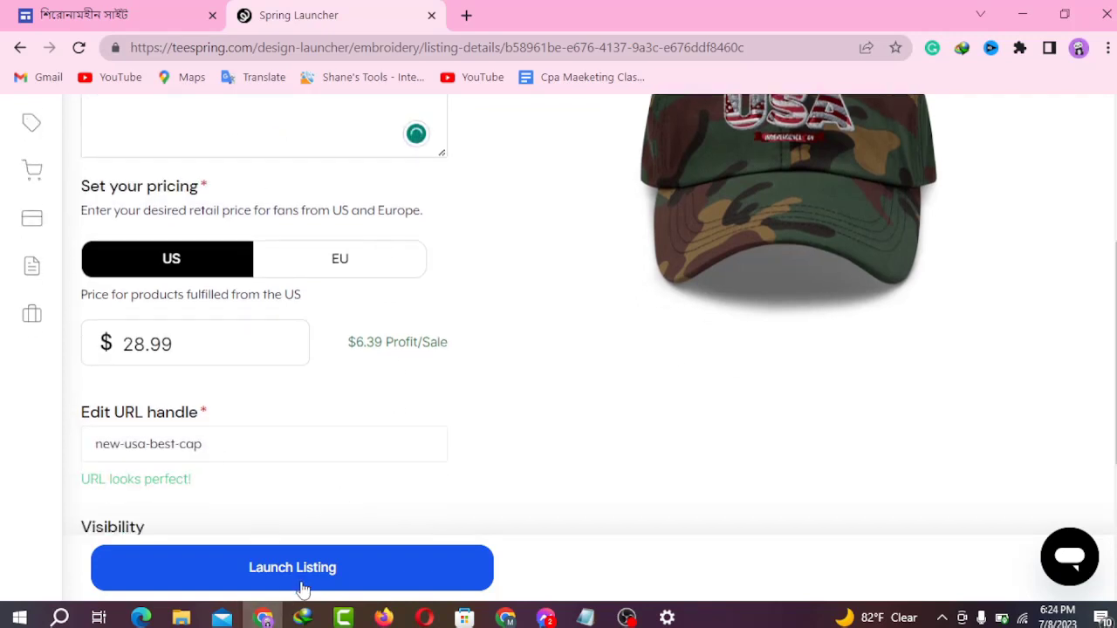
pyautogui.click(302, 583)
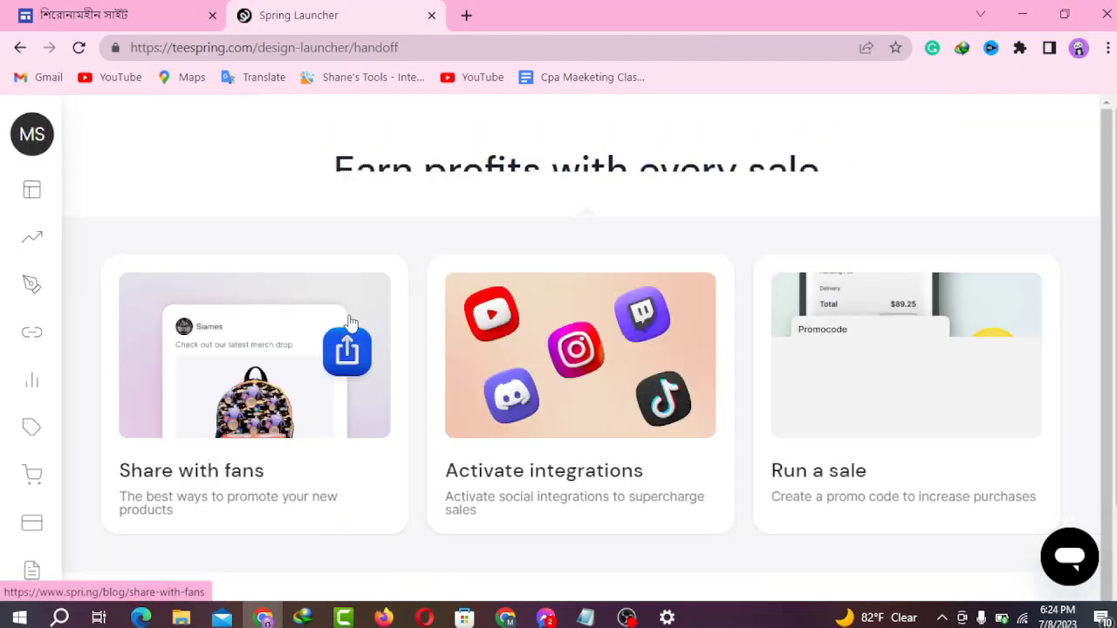
pyautogui.scroll(-1, 255, 323)
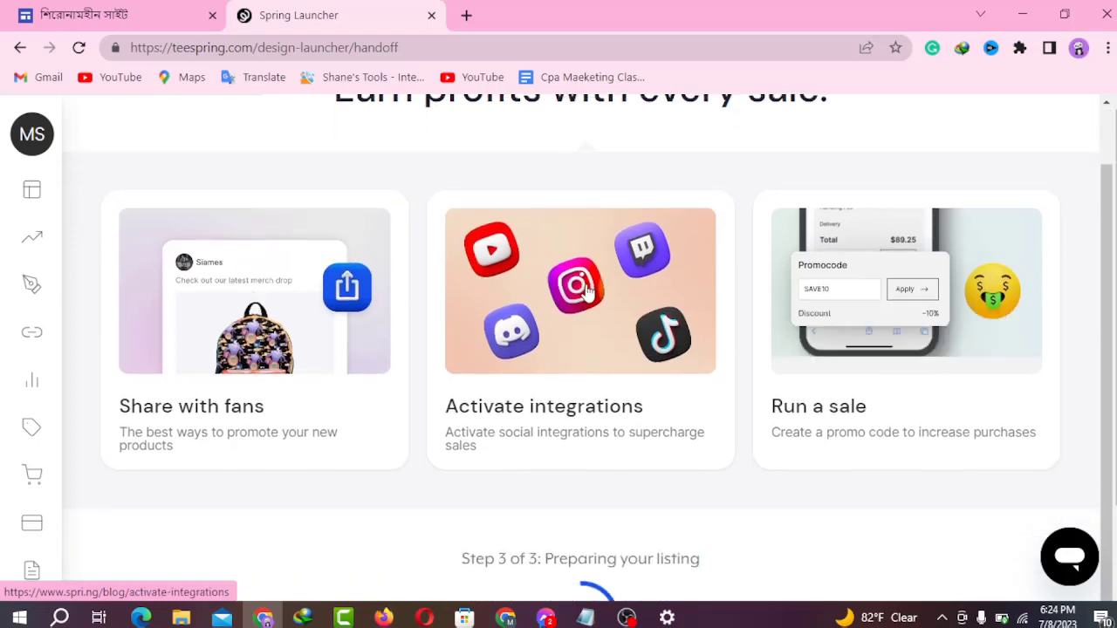
pyautogui.scroll(-2, 581, 311)
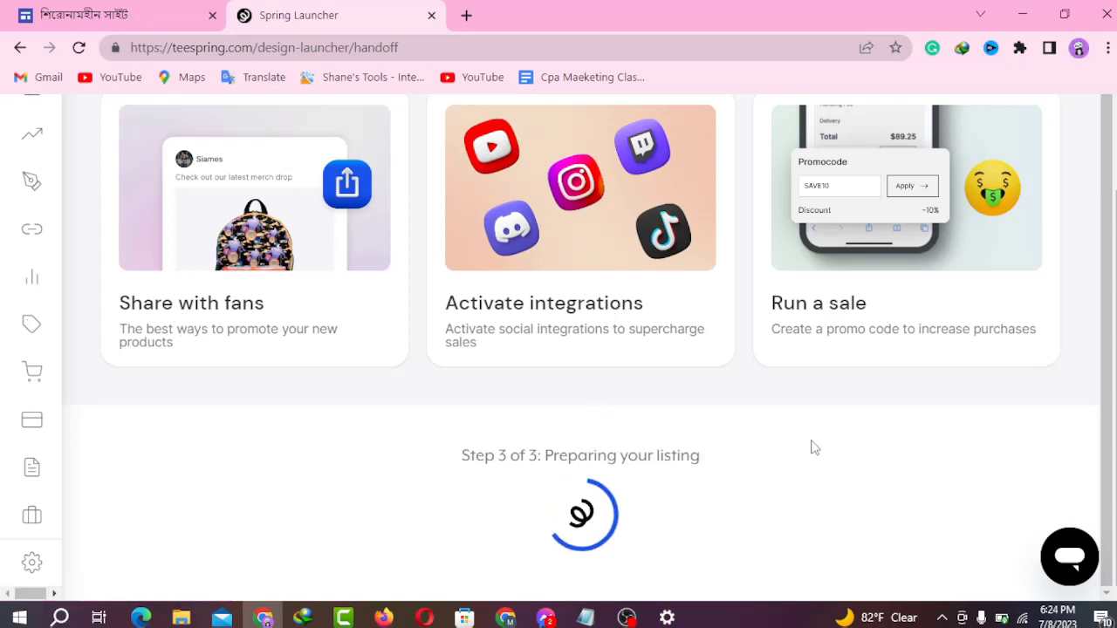
pyautogui.scroll(-1, 535, 477)
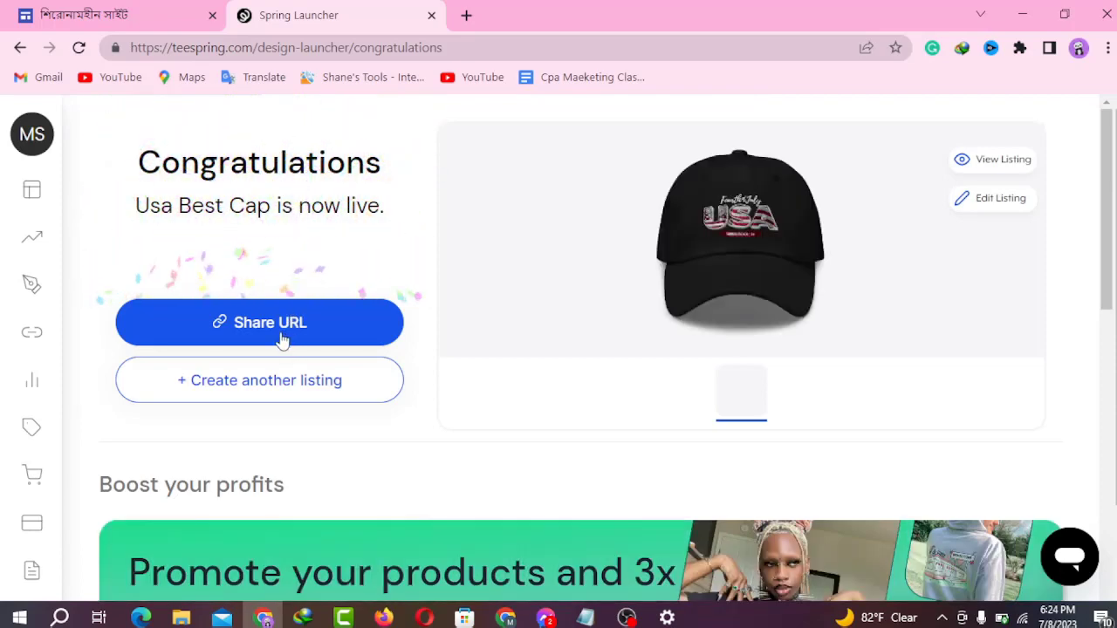
pyautogui.click(271, 328)
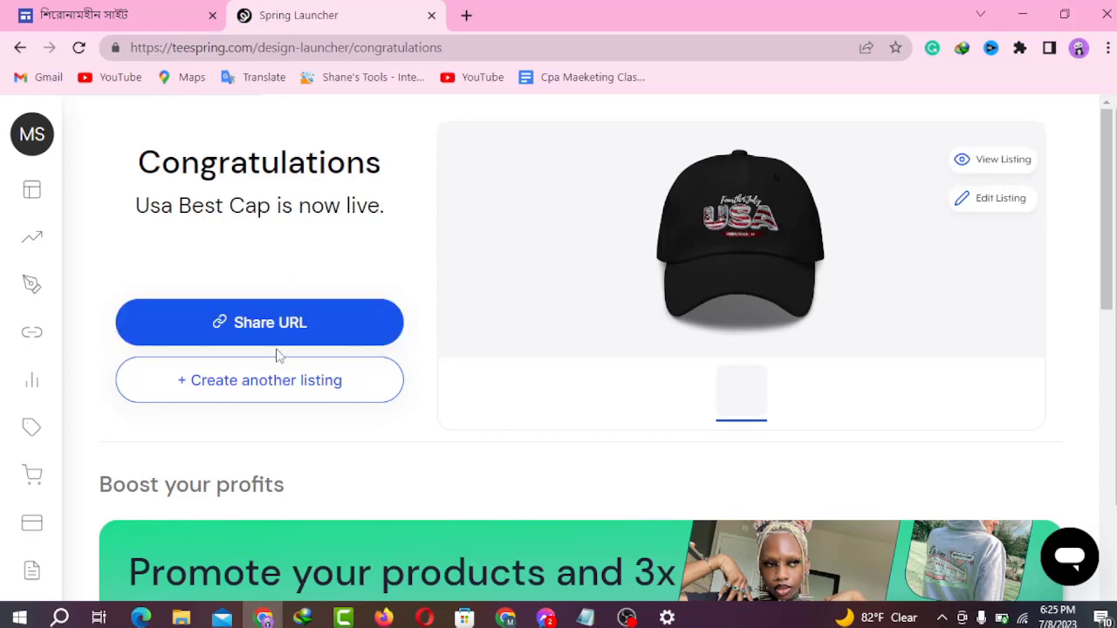
# Examine the promotion settings, all the Sell on social integrations and the resources offered for the launched listing
pyautogui.scroll(-4, 277, 354)
pyautogui.scroll(-5, 335, 382)
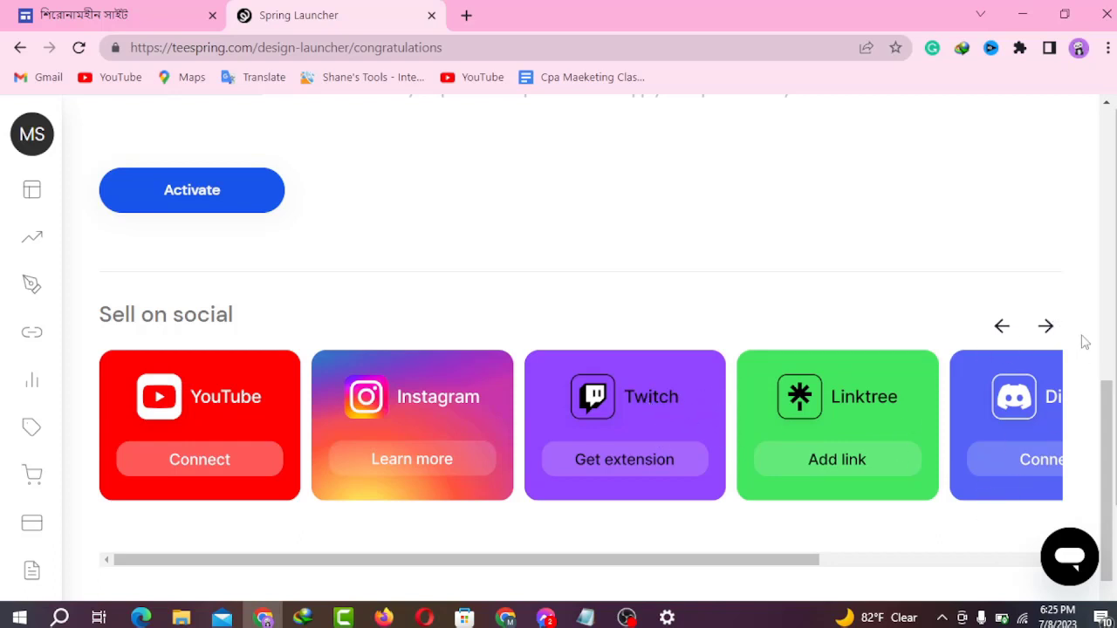
pyautogui.click(1046, 327)
pyautogui.click(1047, 327)
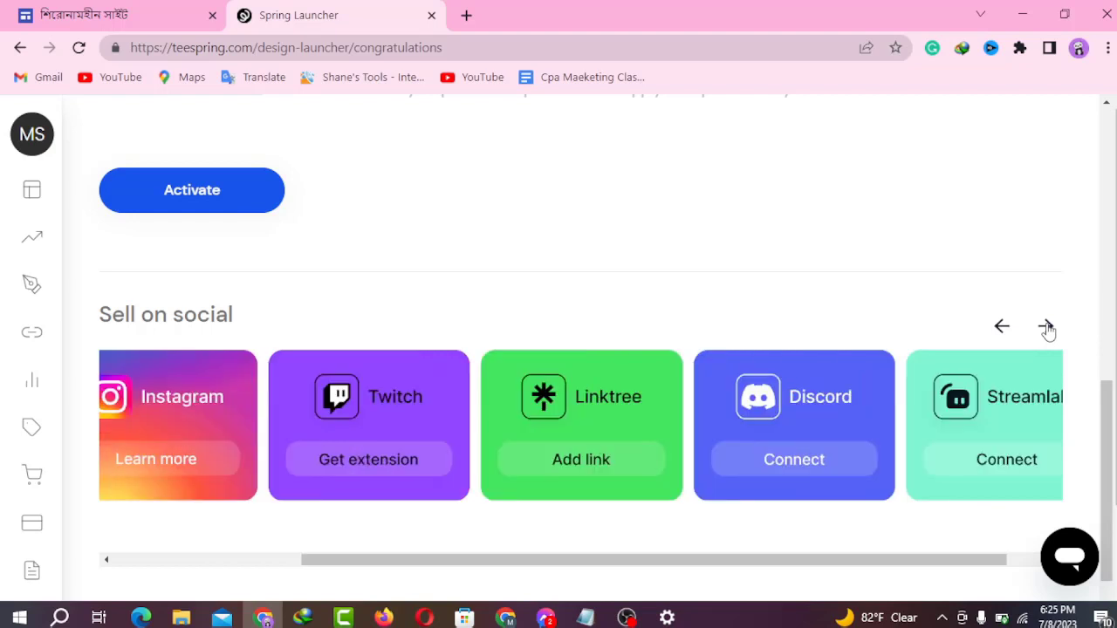
pyautogui.click(1046, 327)
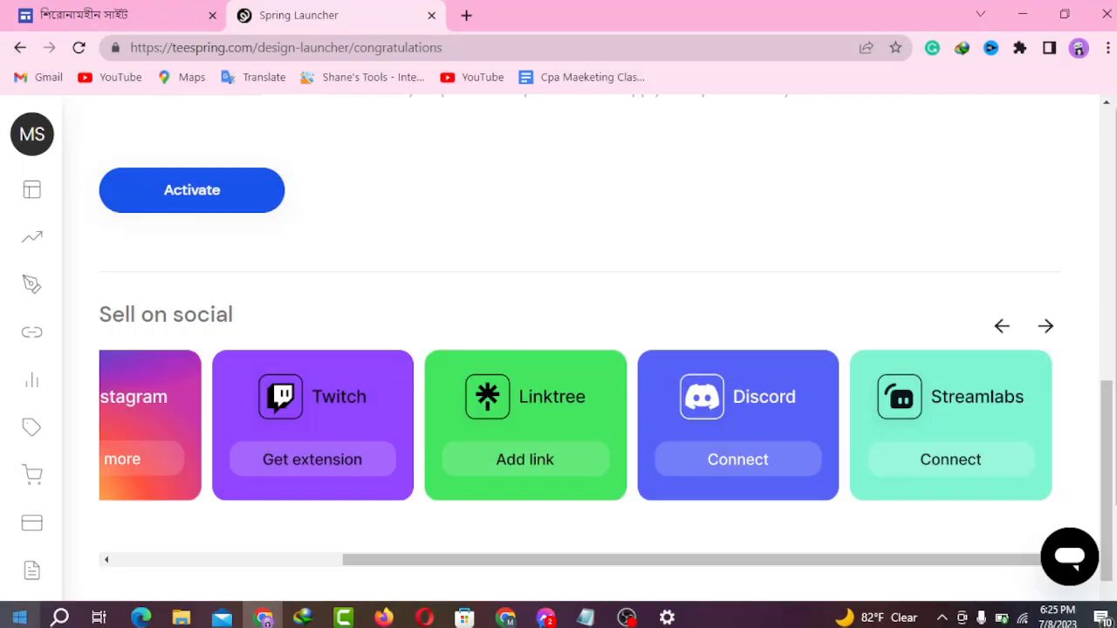
pyautogui.scroll(-3, 450, 480)
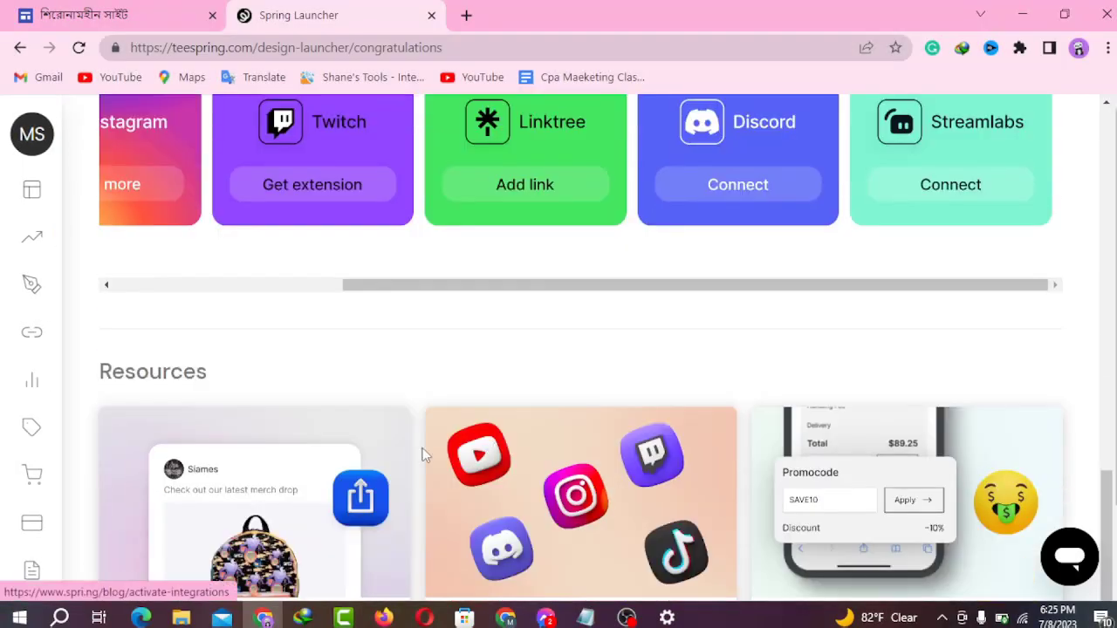
pyautogui.scroll(-2, 490, 450)
pyautogui.scroll(5, 561, 365)
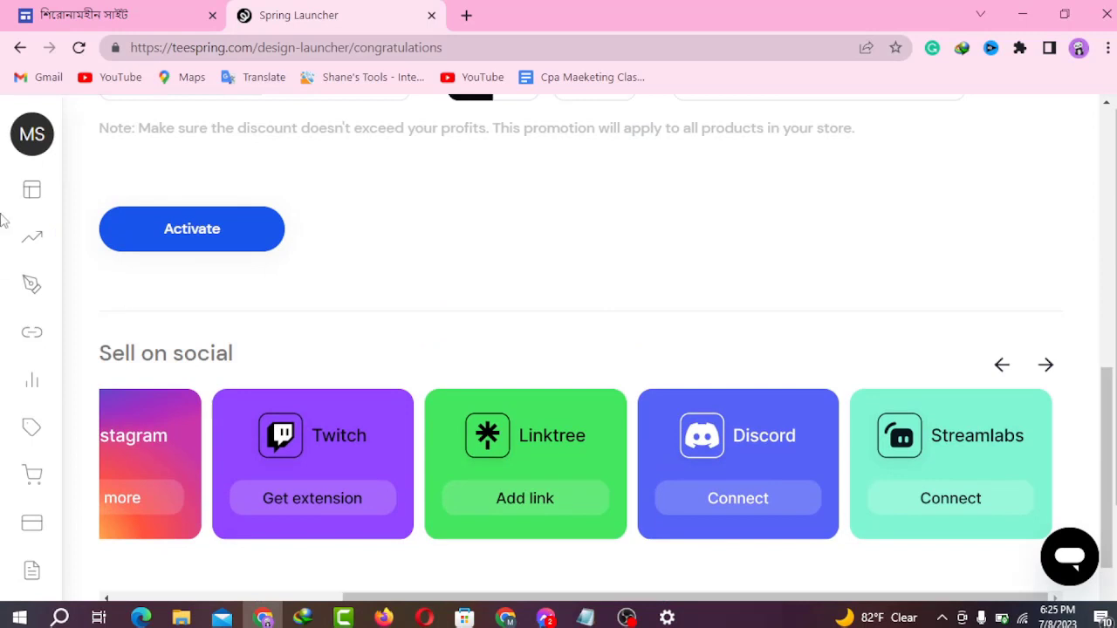
pyautogui.moveTo(210, 202)
pyautogui.moveTo(636, 619)
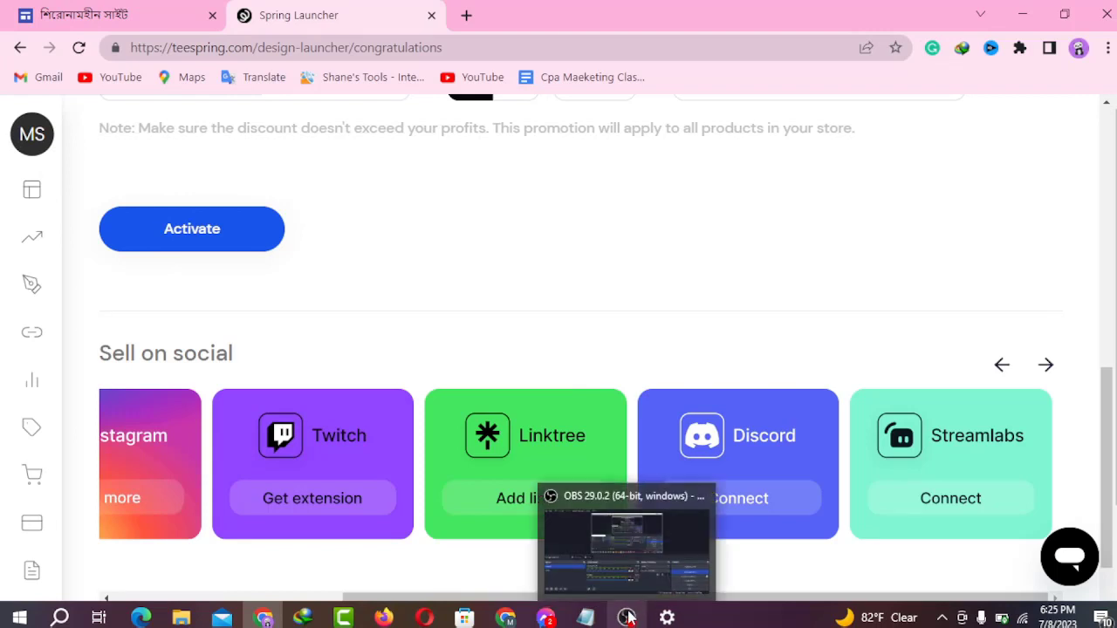